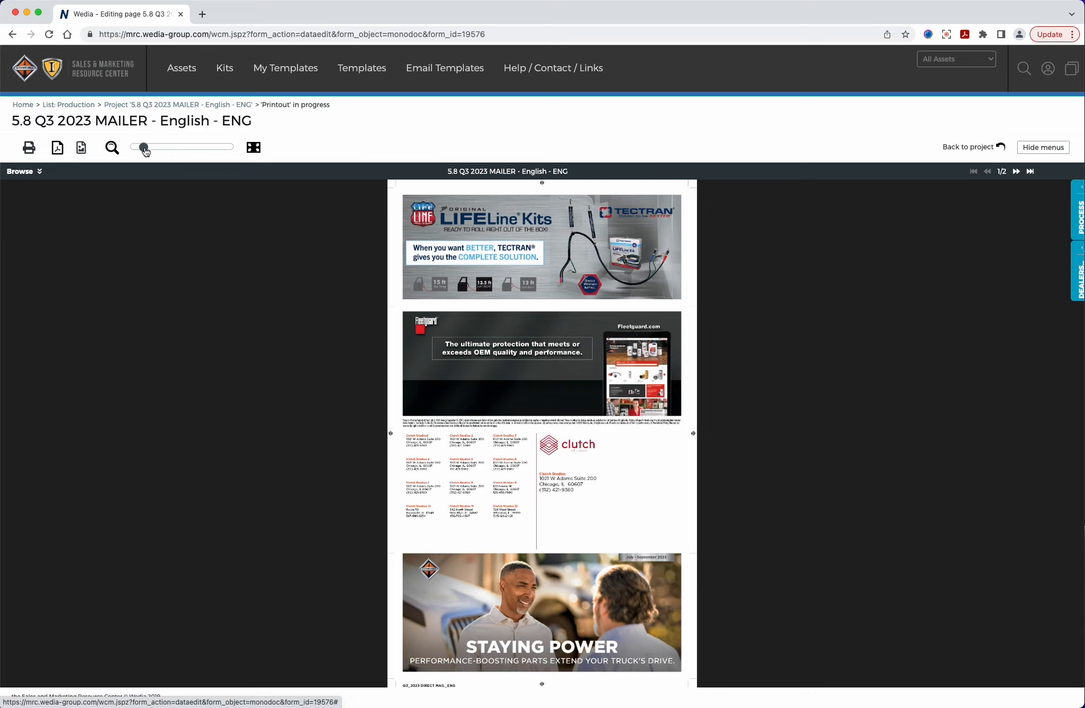
Step: Examine the dealer locations, logo and contact block on page 1 of the mailer up close, and fit the page back in view
left_click_drag(145, 149, 201, 149)
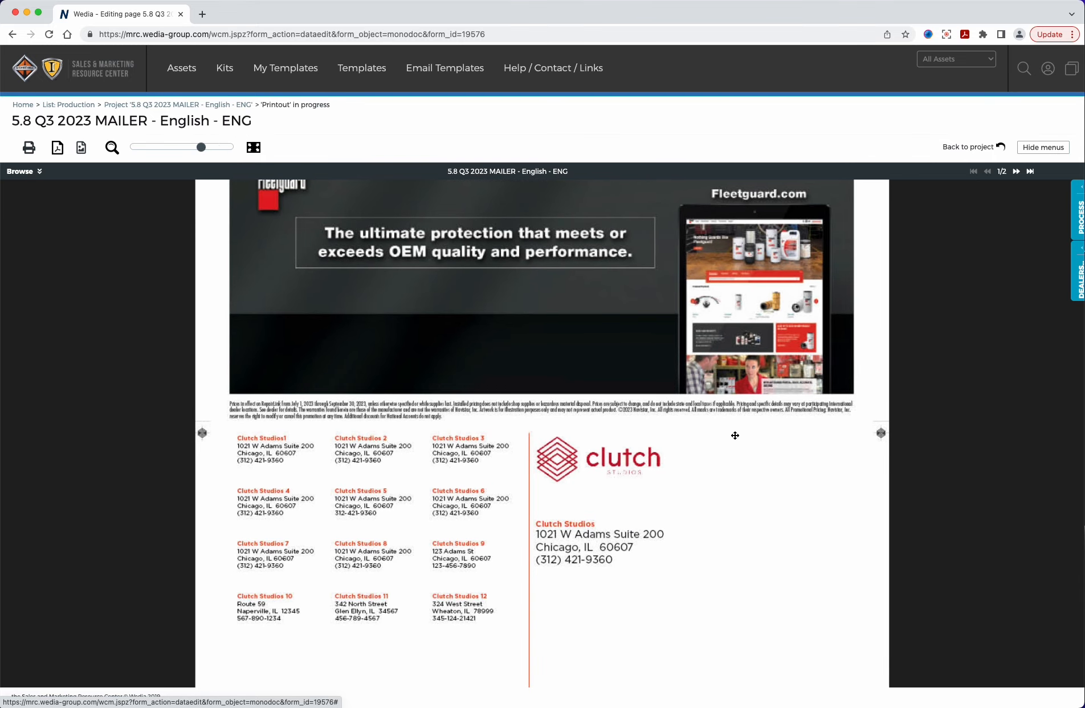
left_click_drag(733, 433, 732, 451)
scroll(731, 451, "up", 3)
scroll(728, 431, "down", 7)
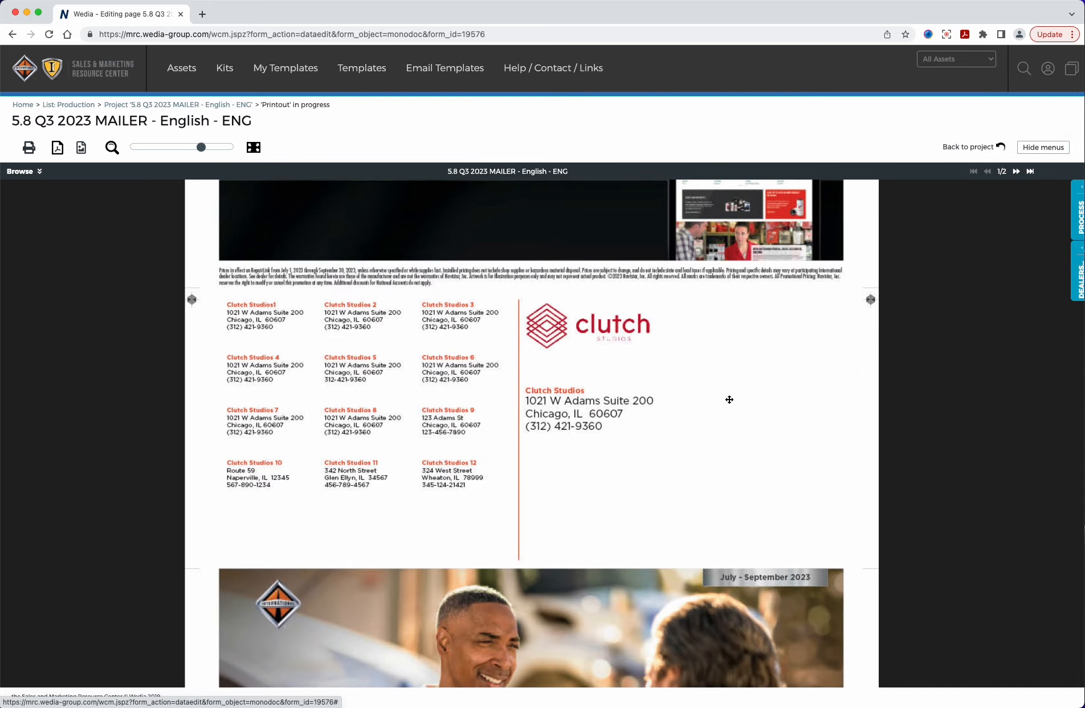
scroll(706, 492, "down", 3)
scroll(702, 673, "up", 6)
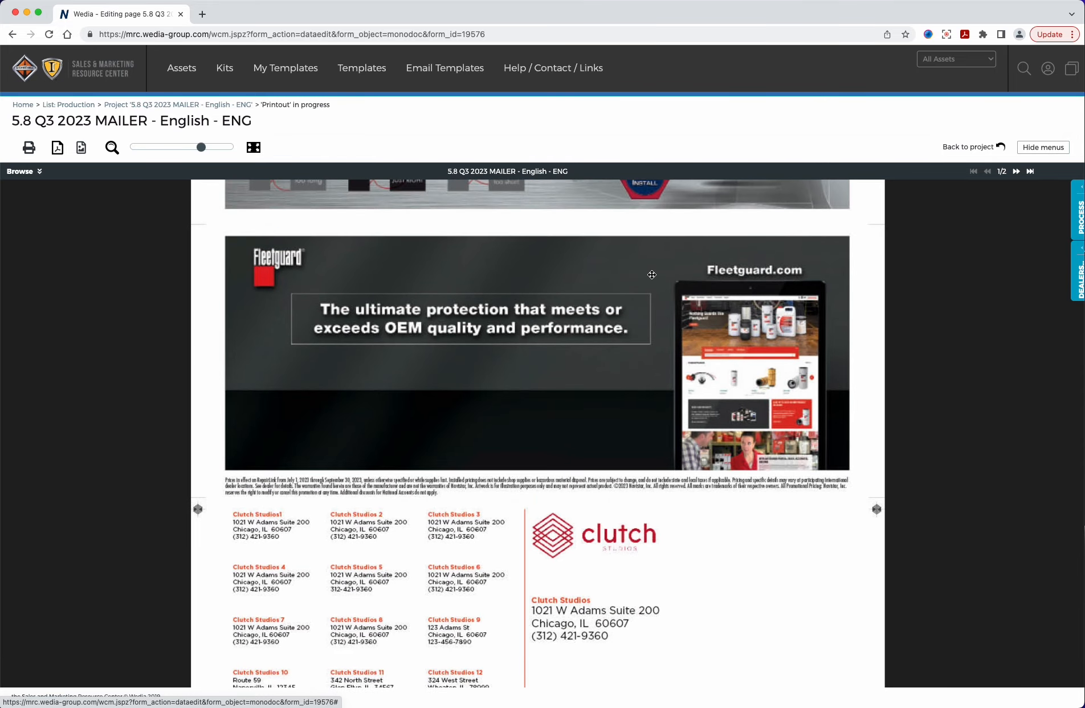
scroll(649, 400, "up", 3)
scroll(649, 400, "down", 5)
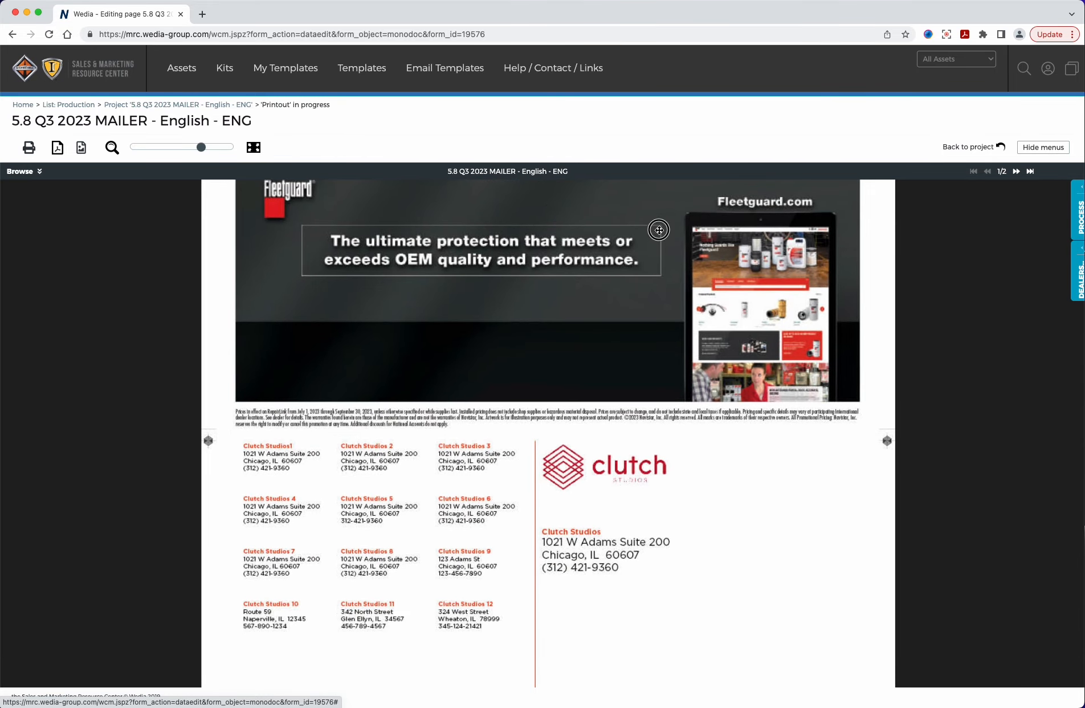
left_click(151, 147)
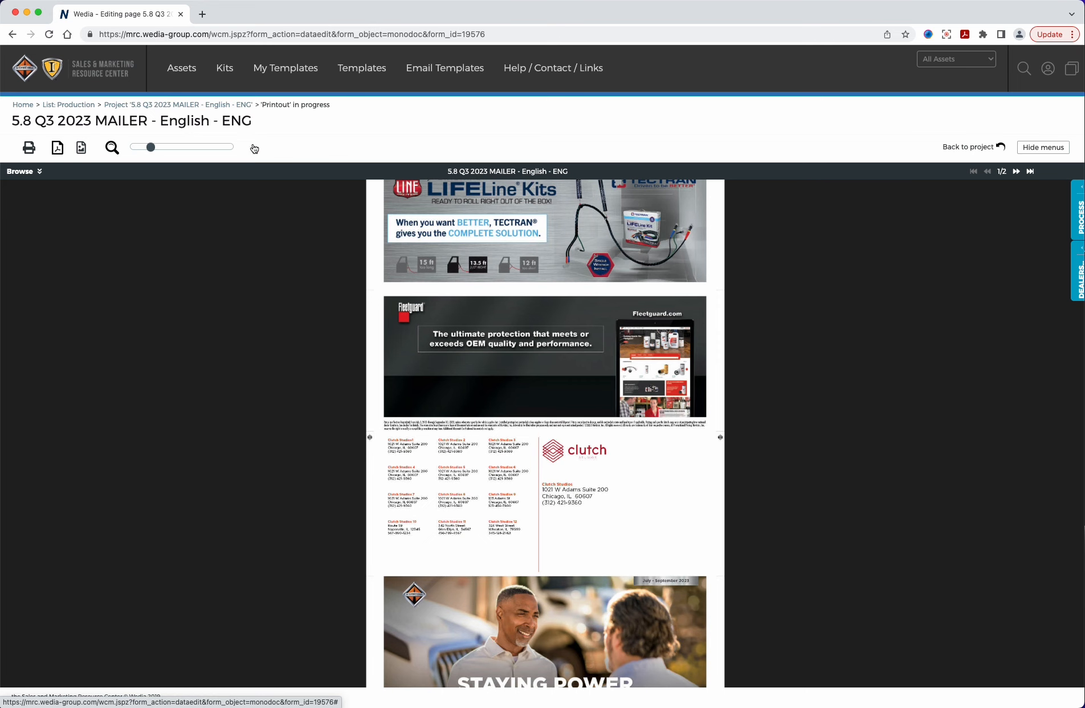
left_click(254, 147)
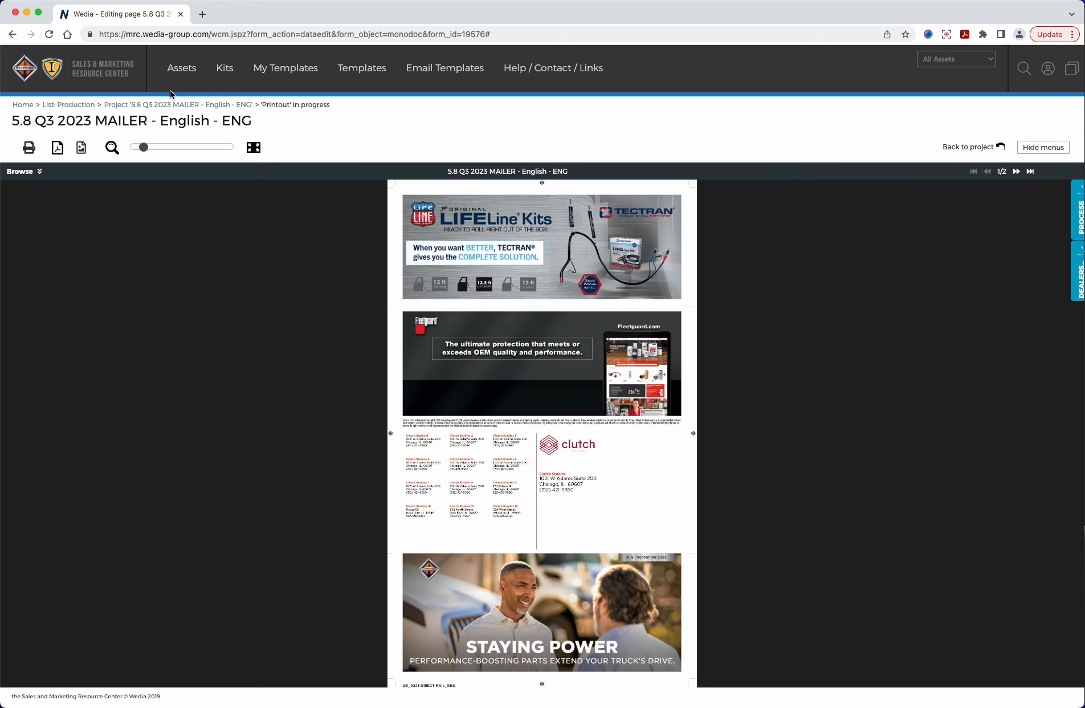
Step: Replace the dealer name beneath the logo with "Dealer Name" and save it
left_click_drag(145, 147, 212, 150)
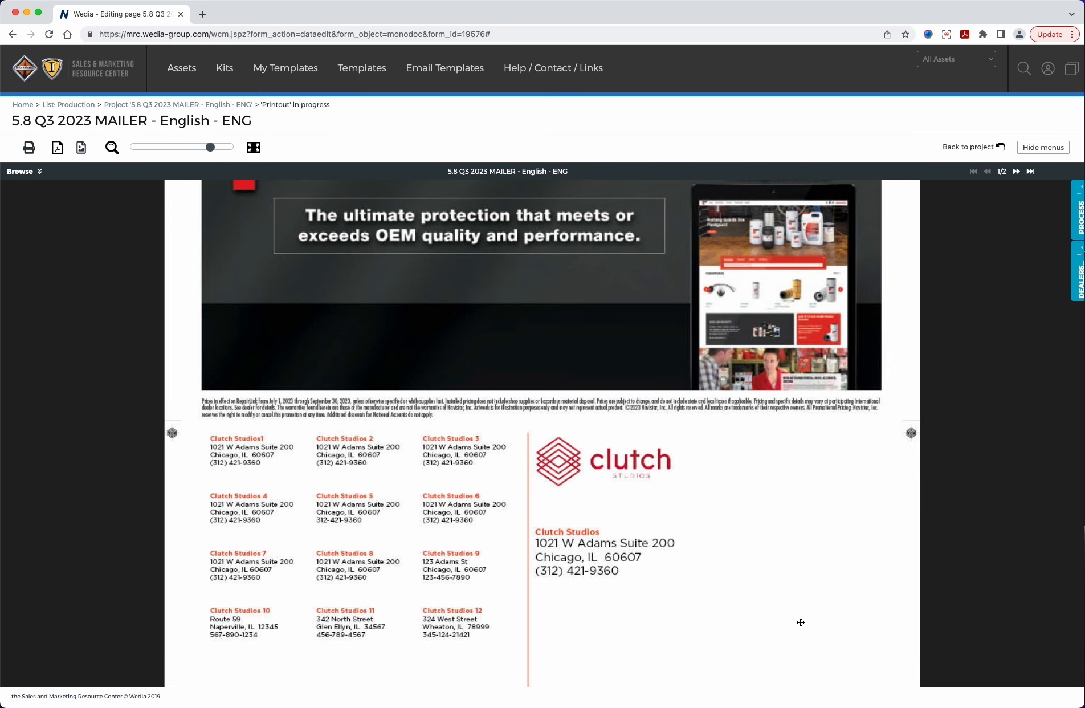
scroll(799, 620, "down", 5)
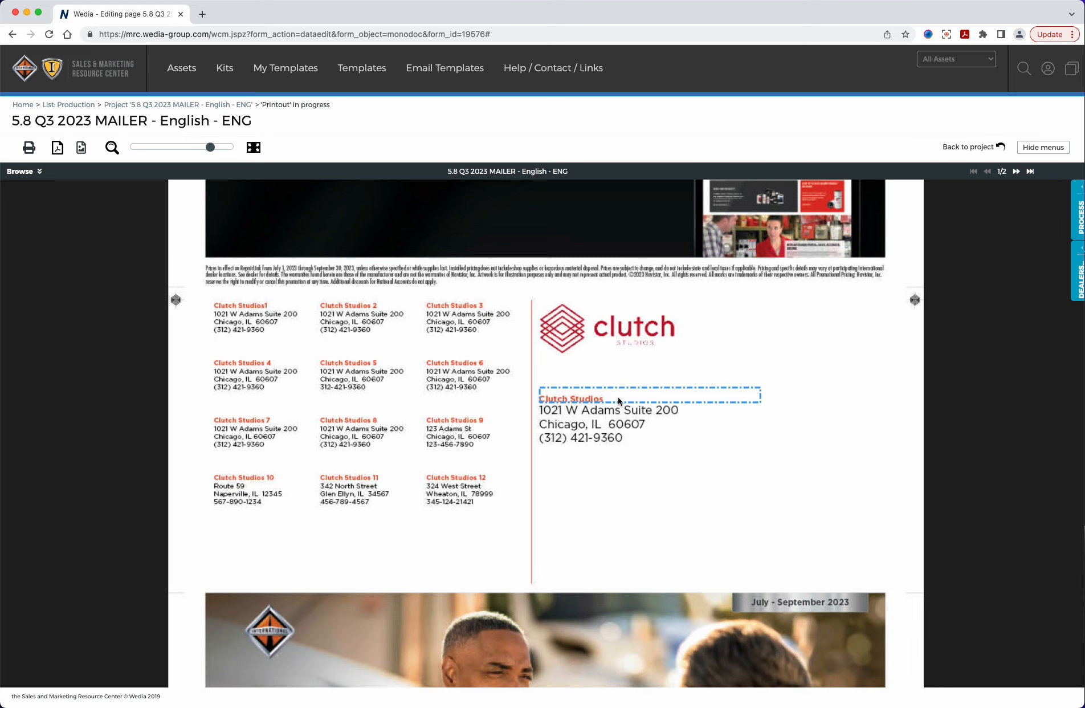
left_click(599, 397)
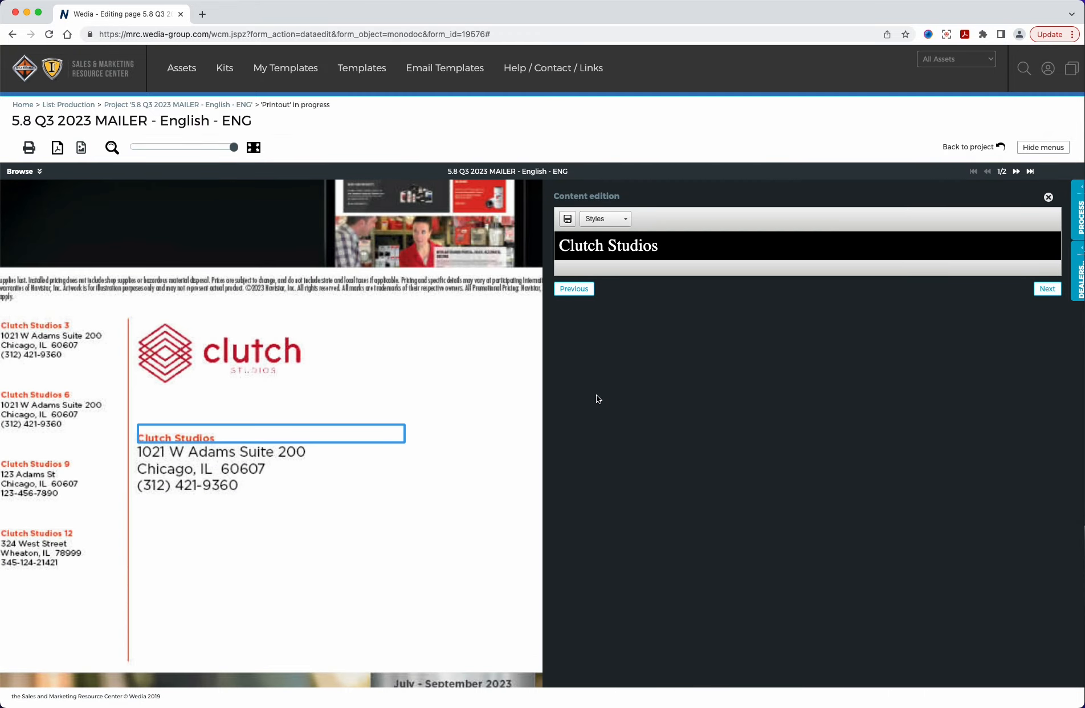
left_click_drag(677, 246, 561, 243)
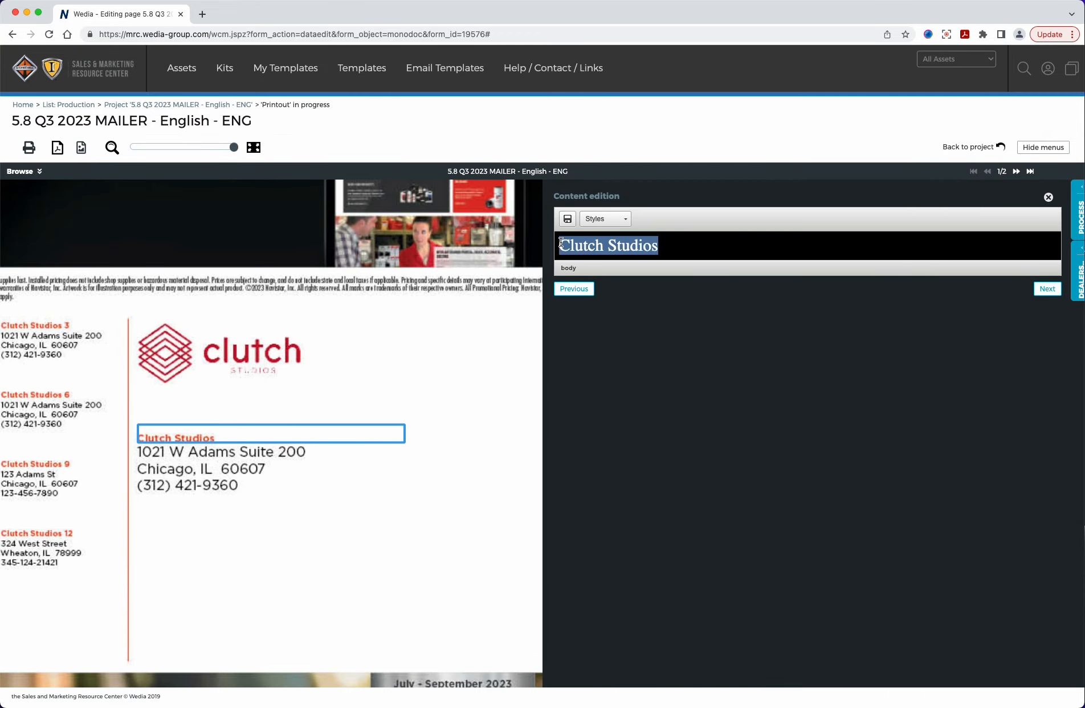
type("Dealer Name")
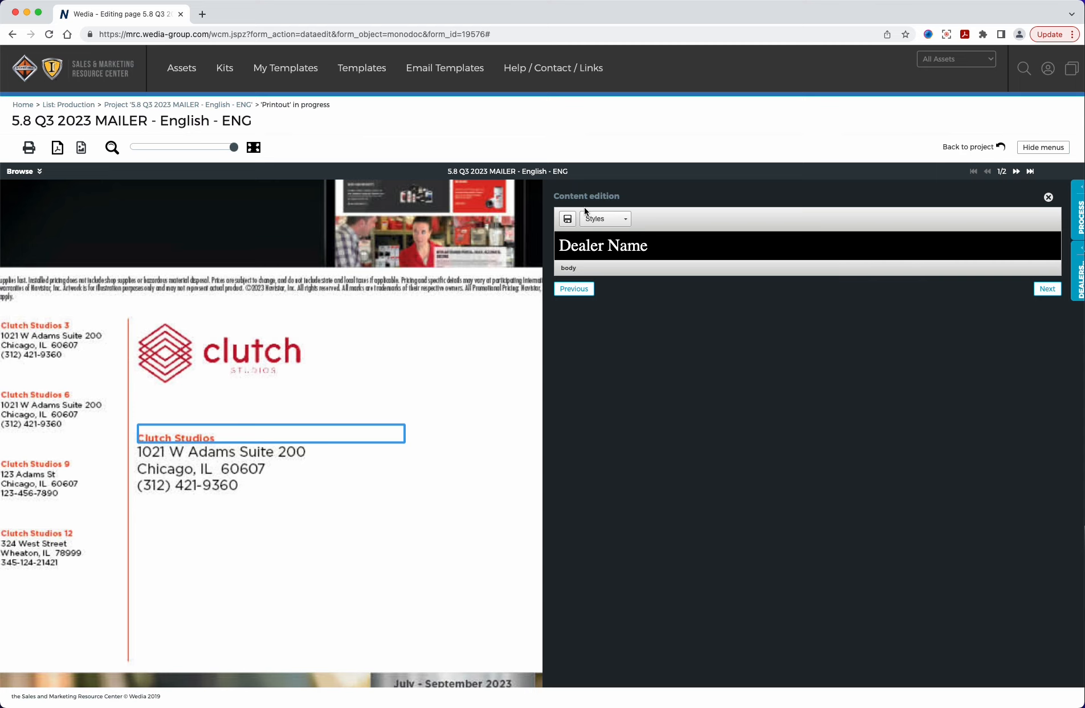
left_click(567, 219)
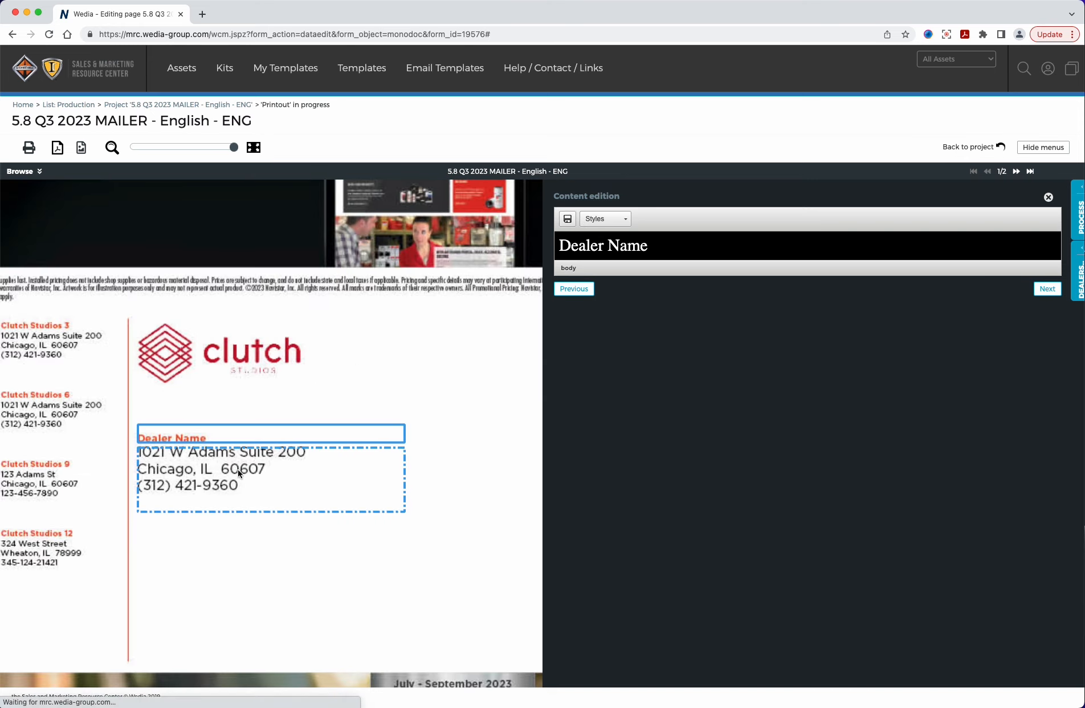
Step: Choose the Dealer Shipping Address field of the block under the dealer name, enter the new street address and save it
left_click(188, 465)
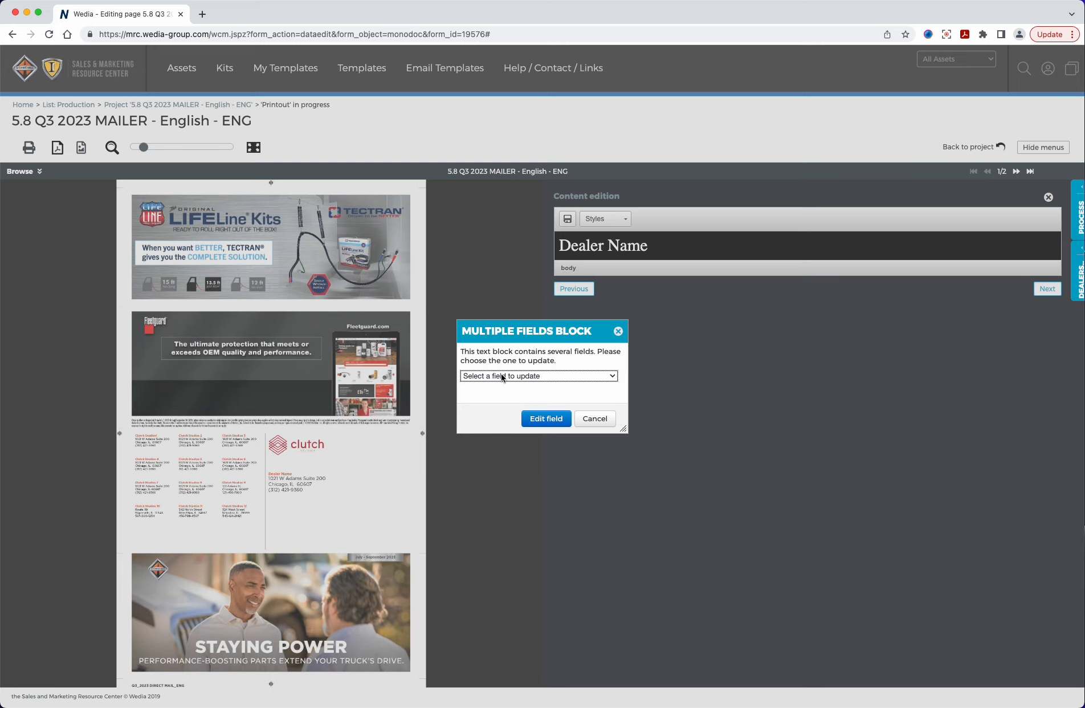
left_click(575, 377)
left_click(610, 376)
left_click(603, 375)
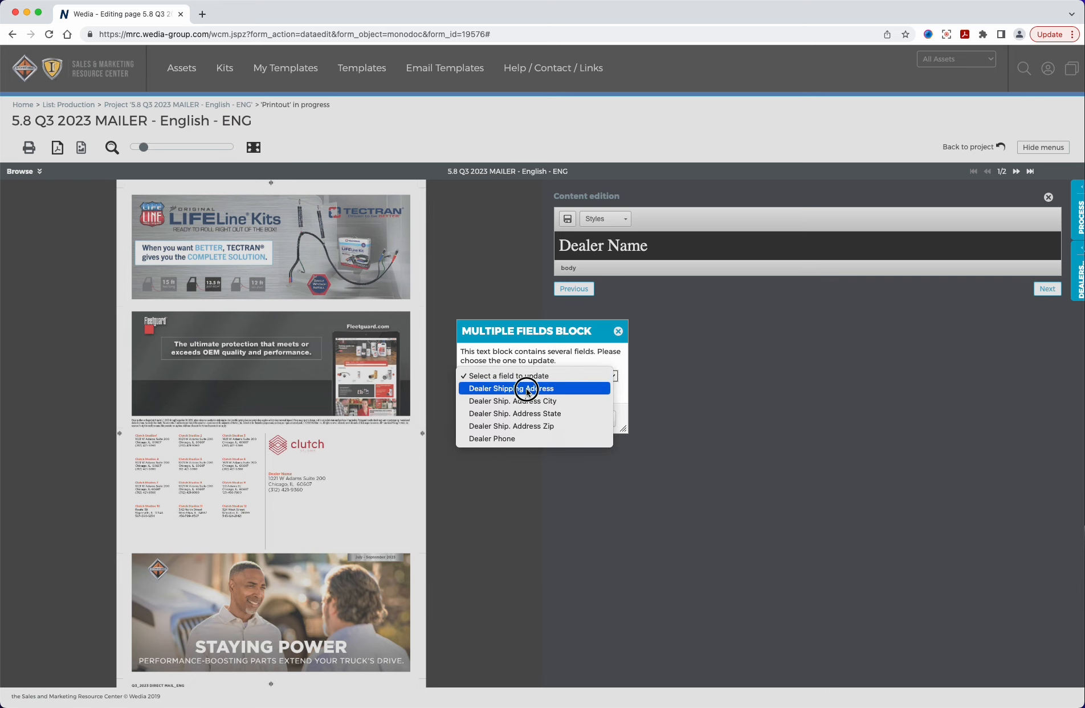
left_click(527, 390)
left_click(546, 420)
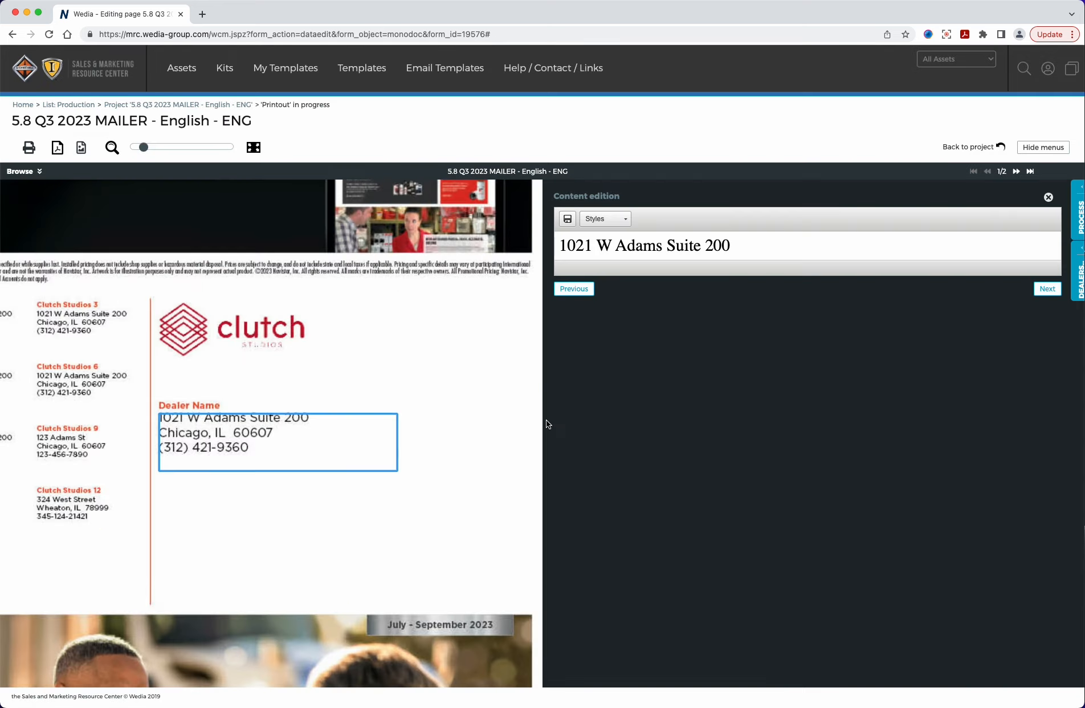
left_click_drag(742, 245, 551, 246)
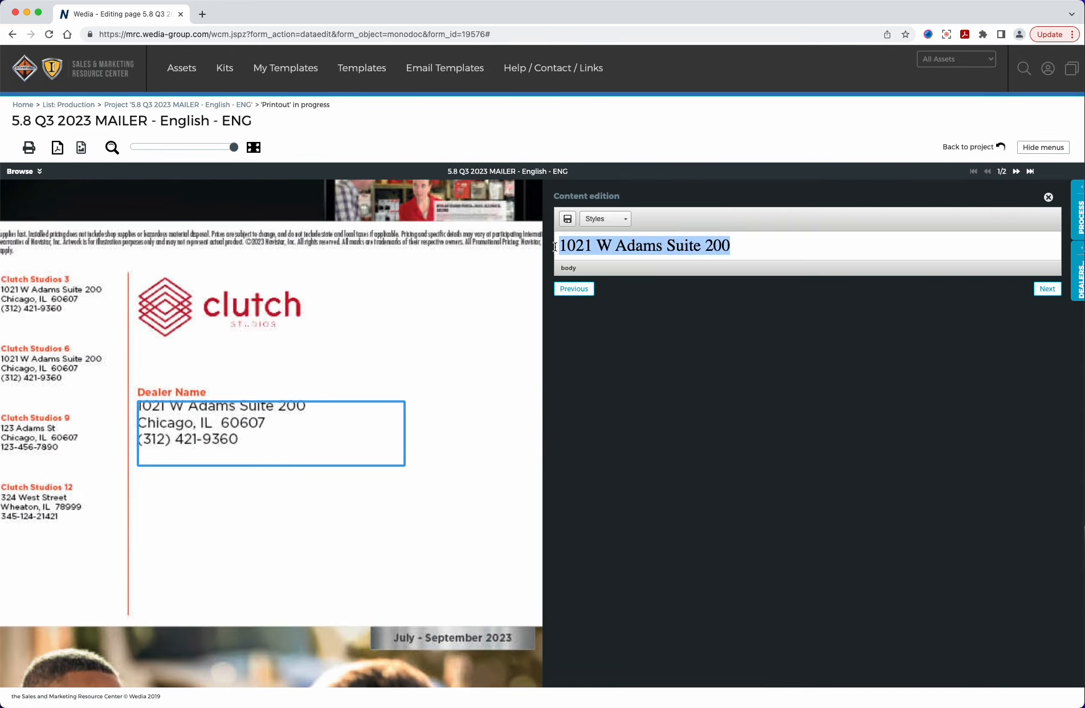
type("1234 Mains")
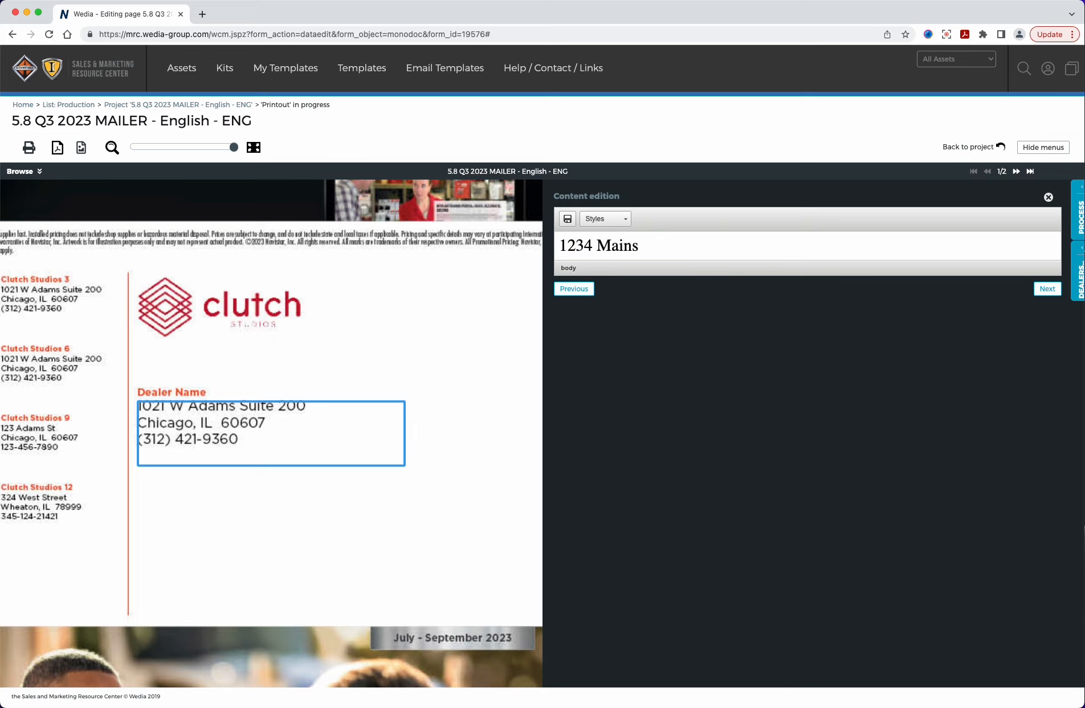
key("BackSpace")
type("st.")
left_click(1047, 289)
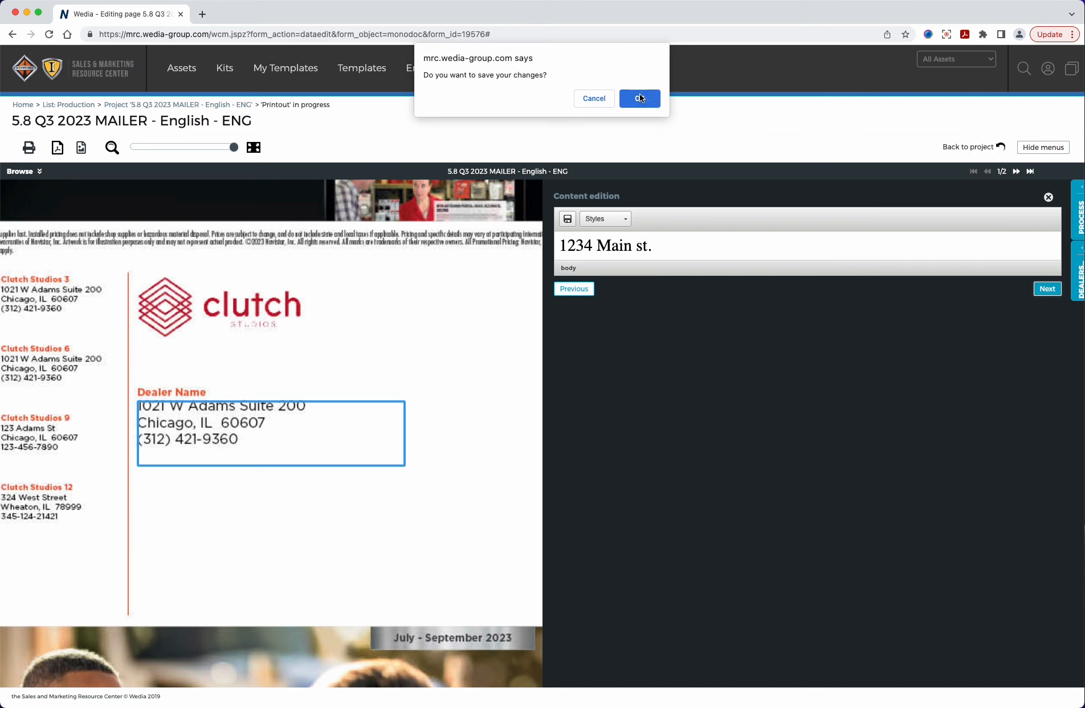
left_click(640, 98)
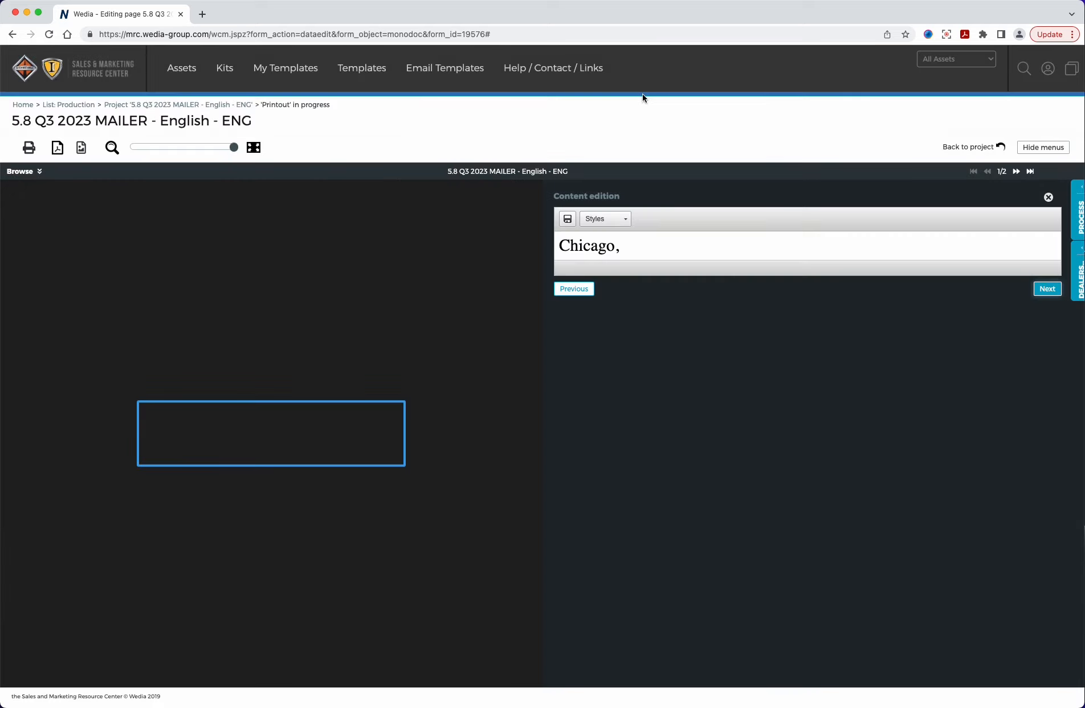
Step: Change the city in the dealer's shipping address to "City," and save the change
left_click_drag(615, 251, 547, 243)
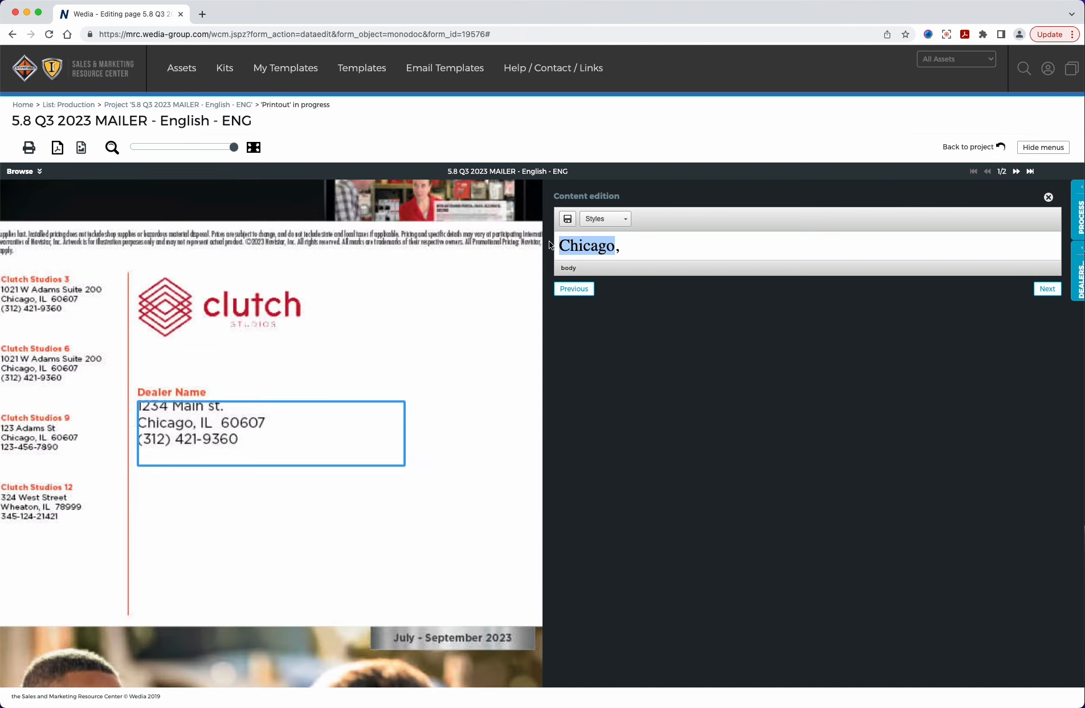
type("City,")
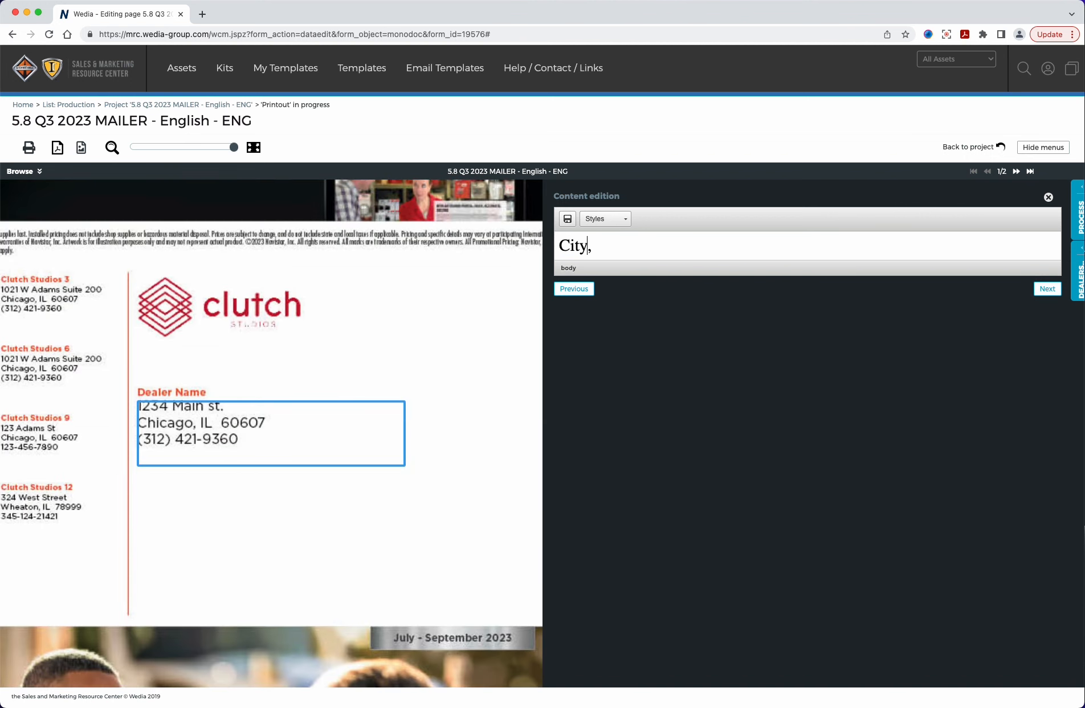
left_click(1047, 288)
left_click(640, 98)
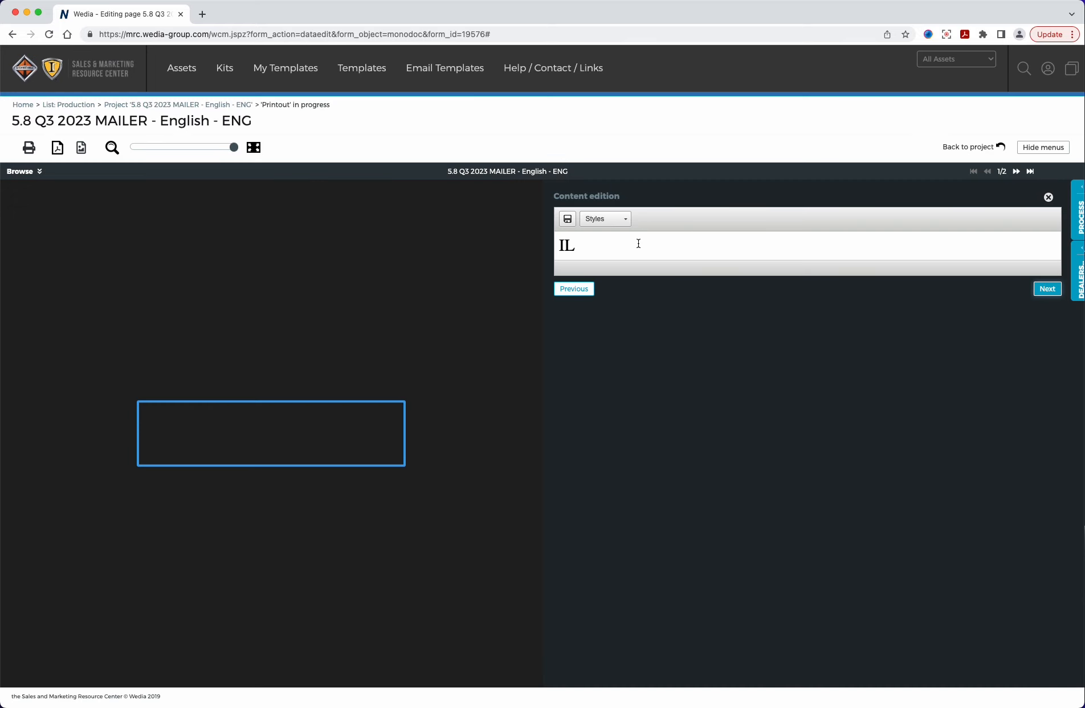
Step: Change the state in the dealer's shipping address to "State", save the change and close the content editor
left_click(639, 243)
key("BackSpace")
type("State")
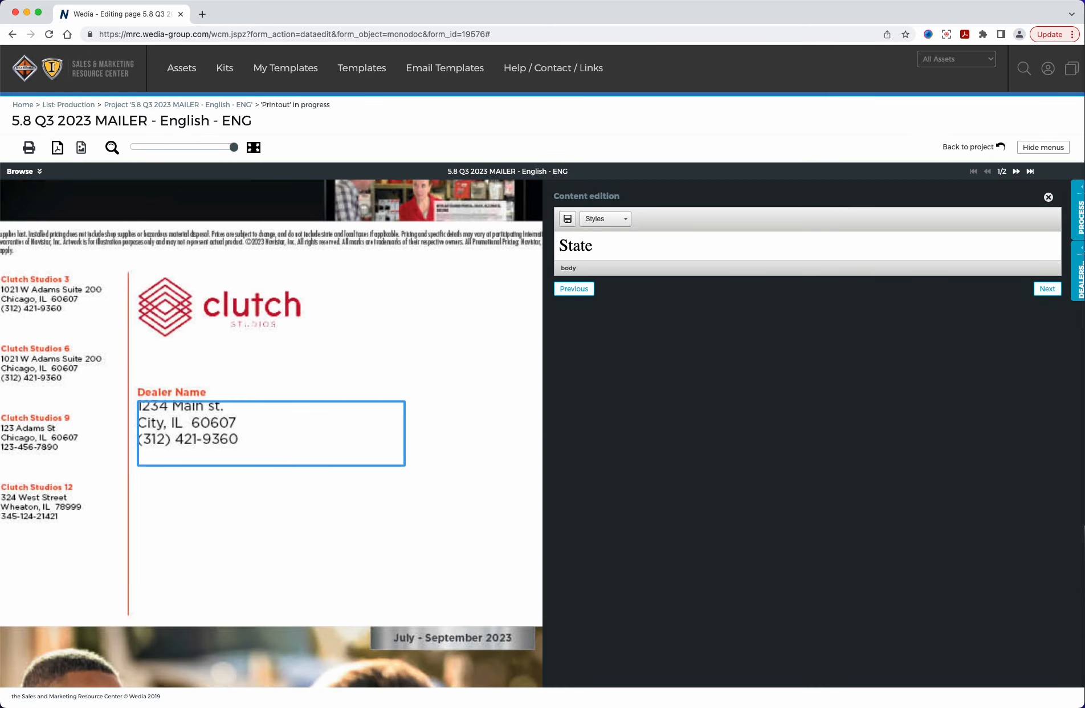
left_click(1047, 288)
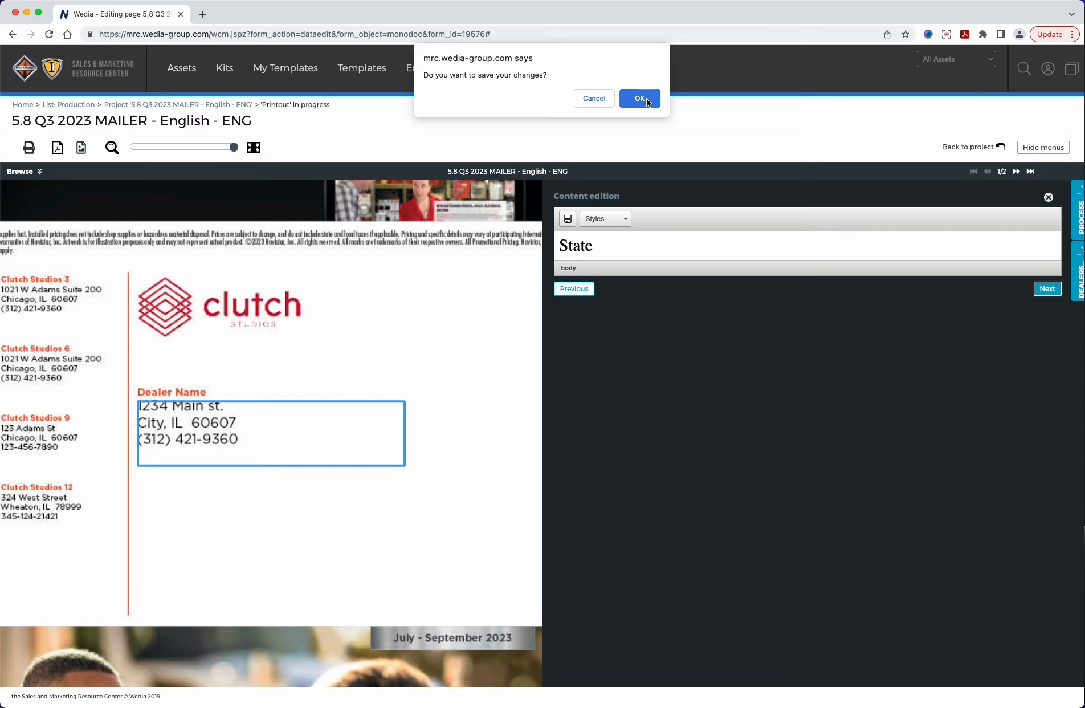
left_click(640, 99)
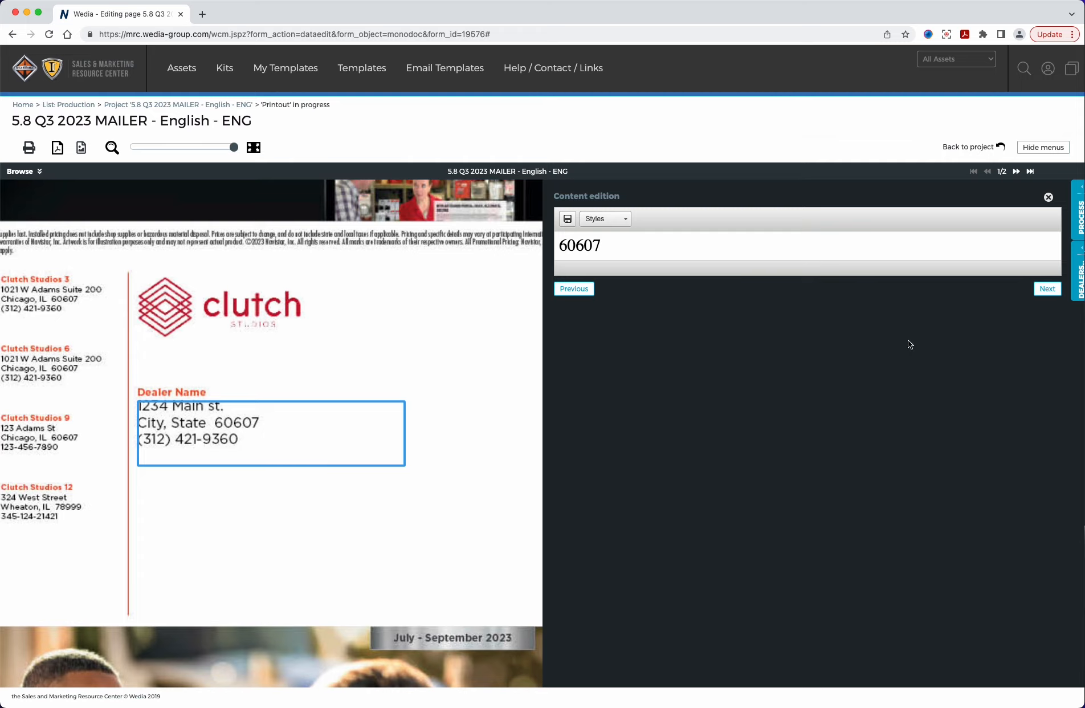
left_click(1048, 197)
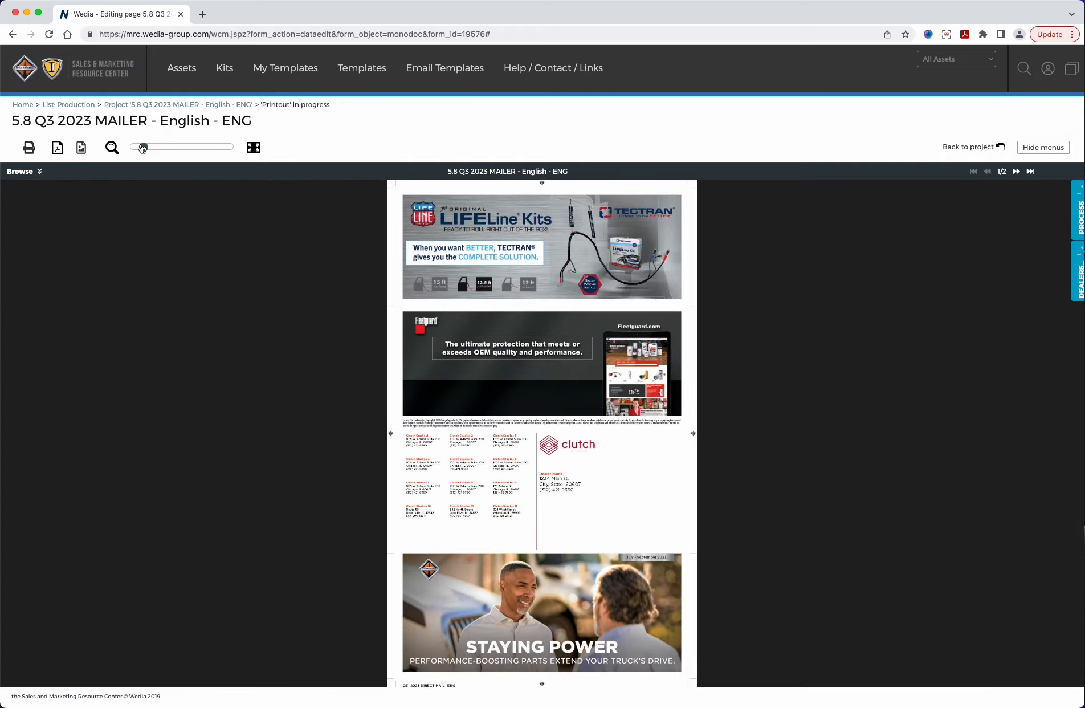
Step: Open the asset chooser for the mailer's dealer logo and browse the images filtered by image type Dealer Logo
left_click_drag(142, 147, 209, 147)
left_click_drag(764, 417, 799, 405)
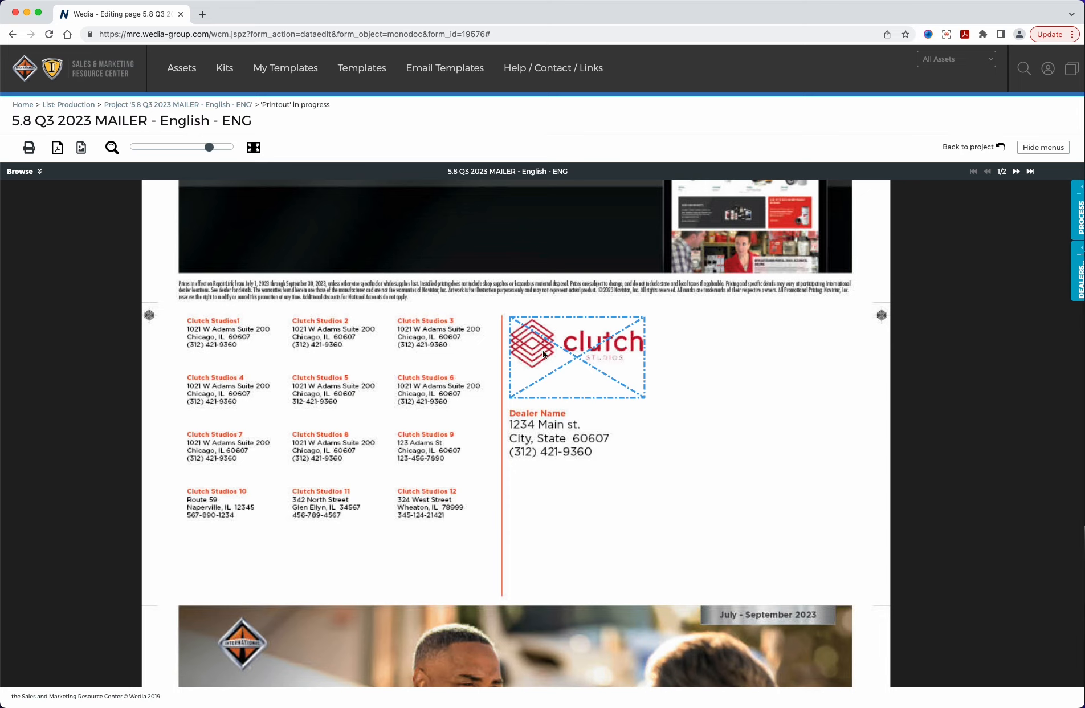
left_click(578, 369)
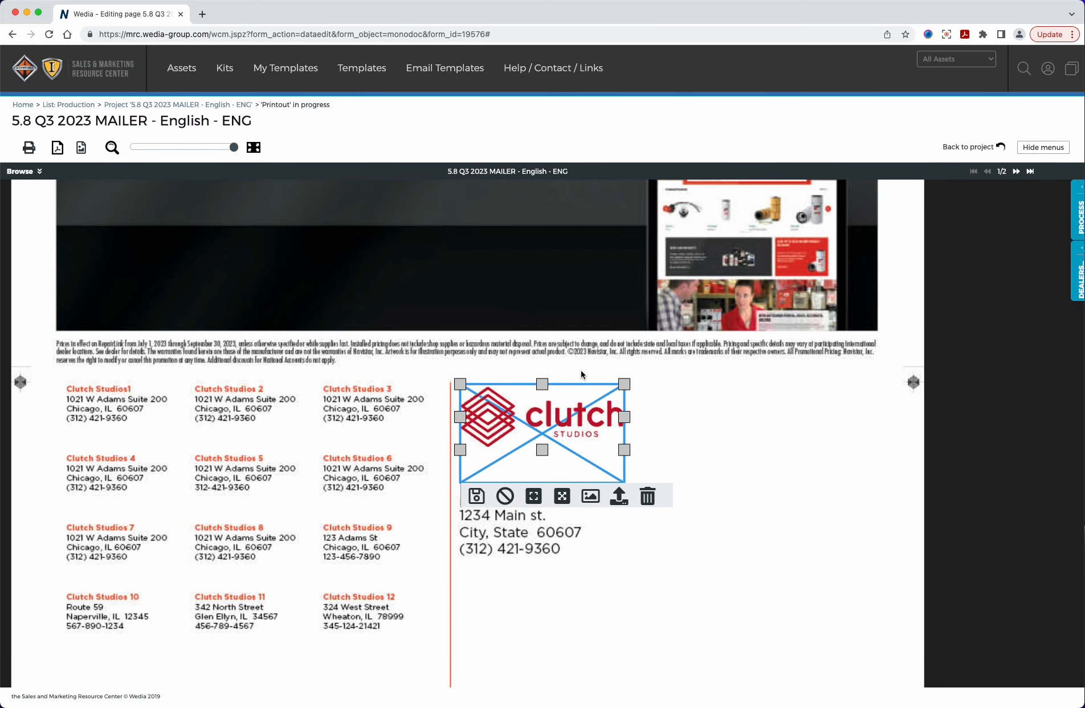
left_click(590, 497)
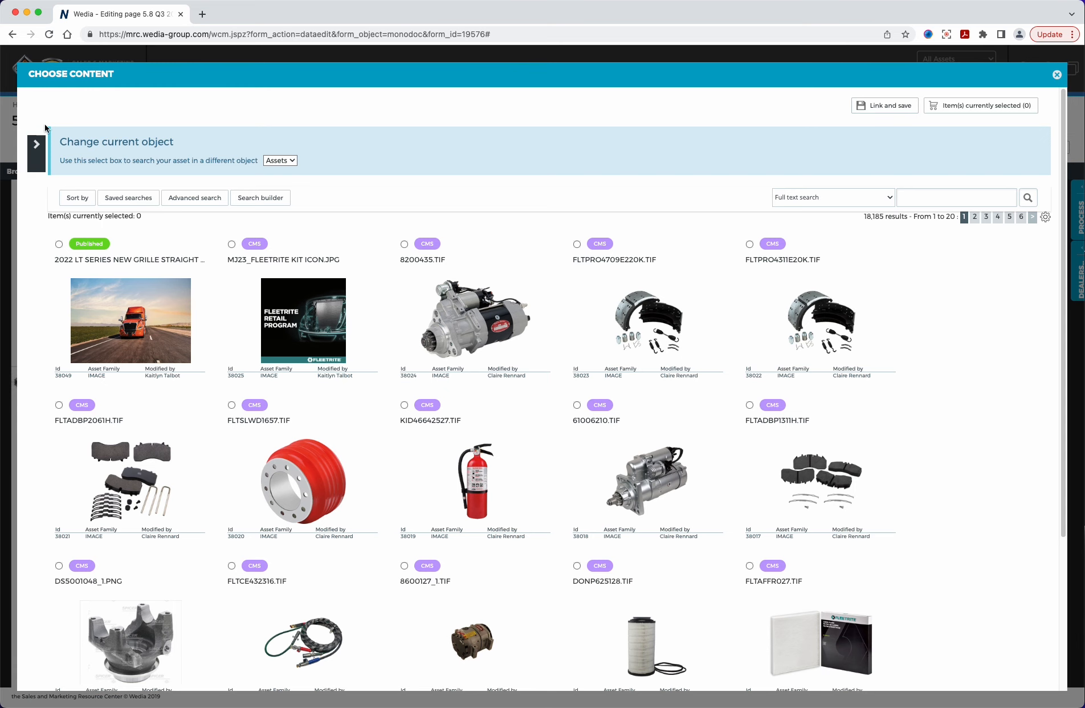
left_click(37, 150)
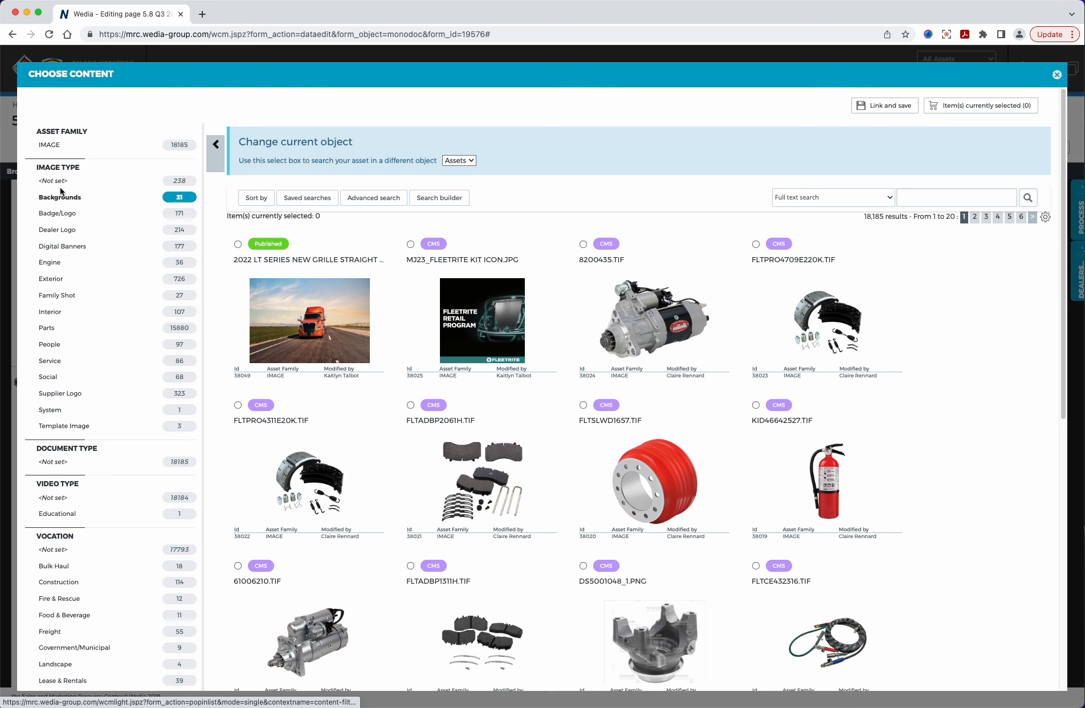
left_click(181, 233)
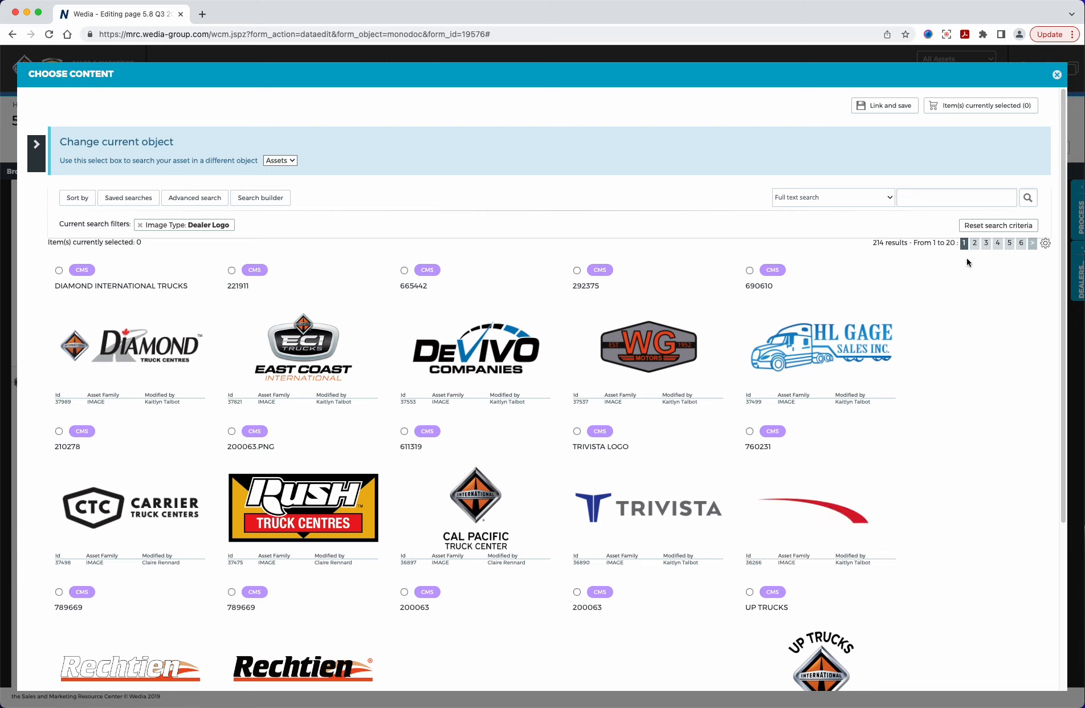
left_click(940, 197)
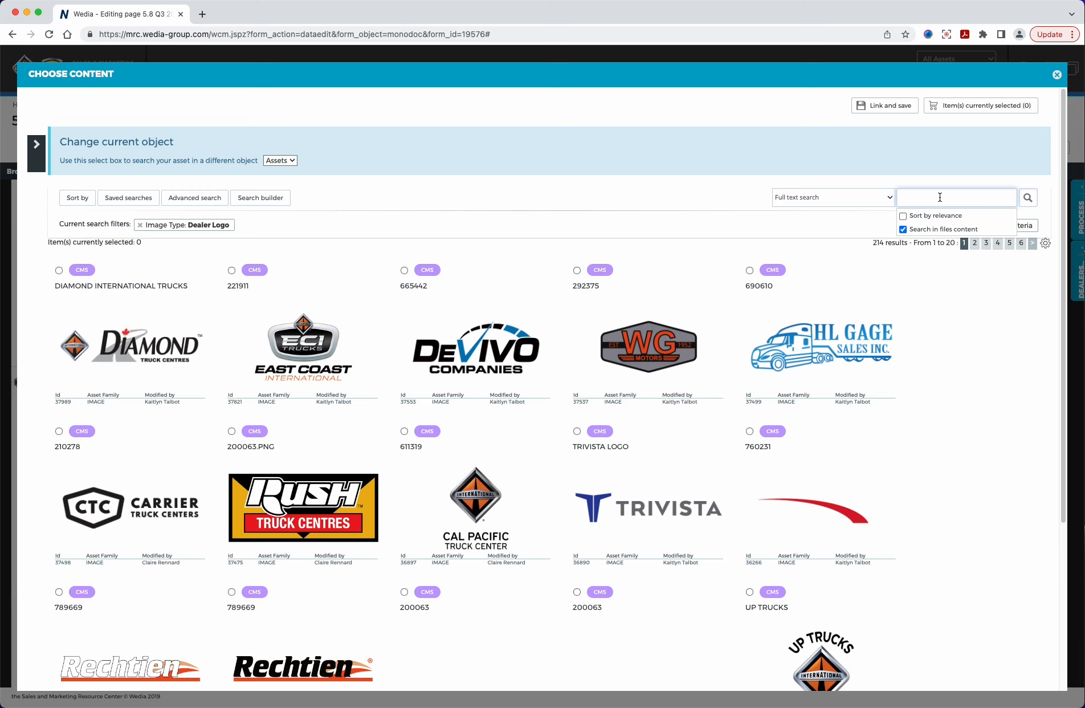
left_click(1024, 474)
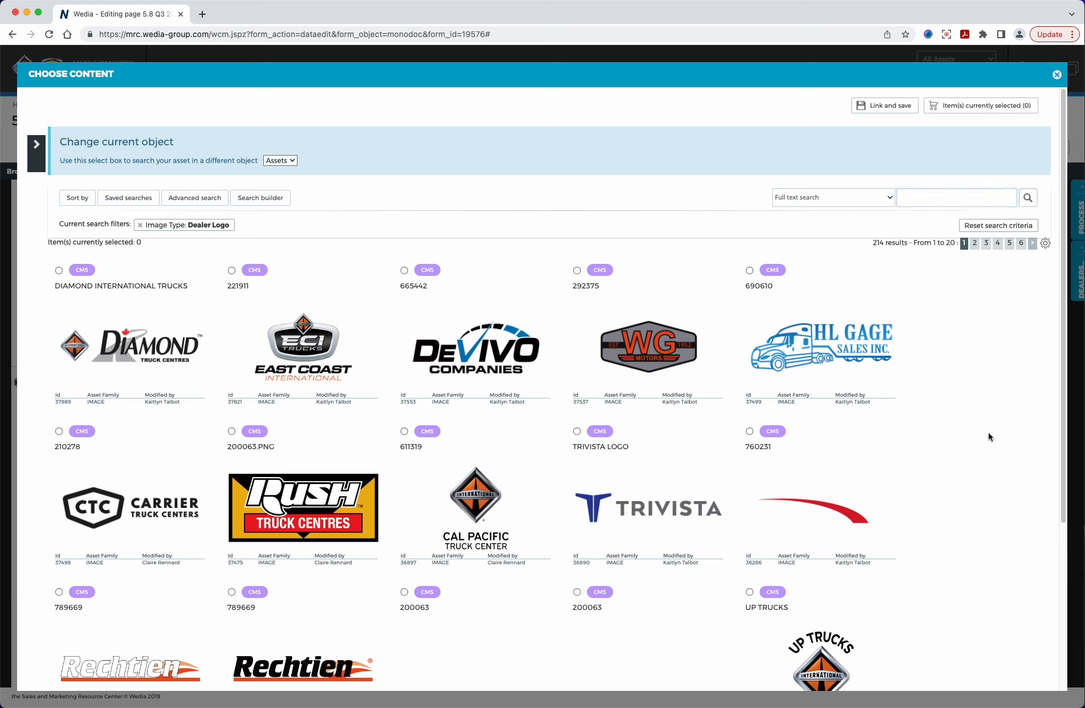
scroll(1004, 436, "down", 3)
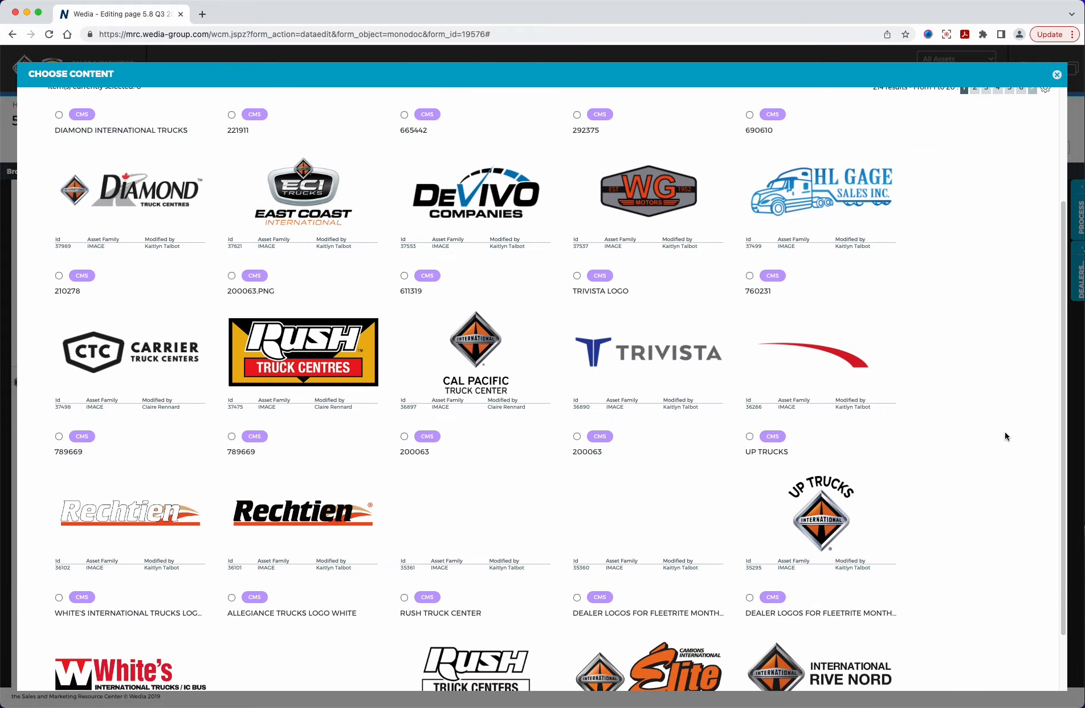
scroll(994, 436, "down", 1)
scroll(994, 436, "up", 3)
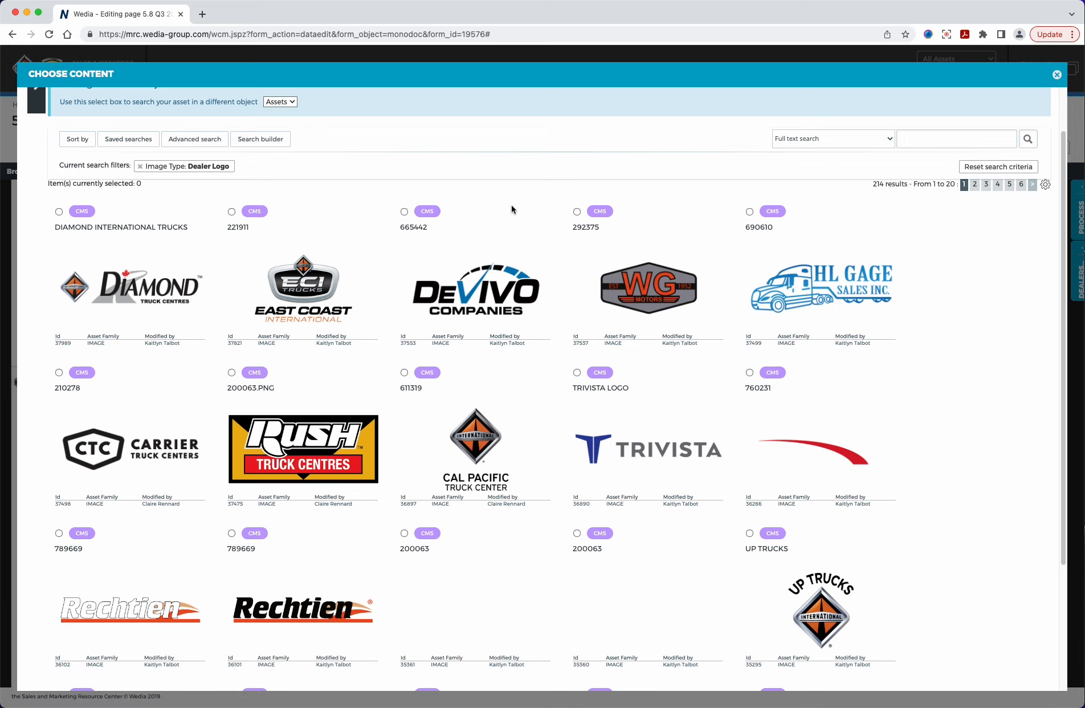
Step: Place the Rush Truck Centres logo (200063.PNG) as the dealer logo, shrink it slightly and center it within its frame, and save it
left_click(231, 372)
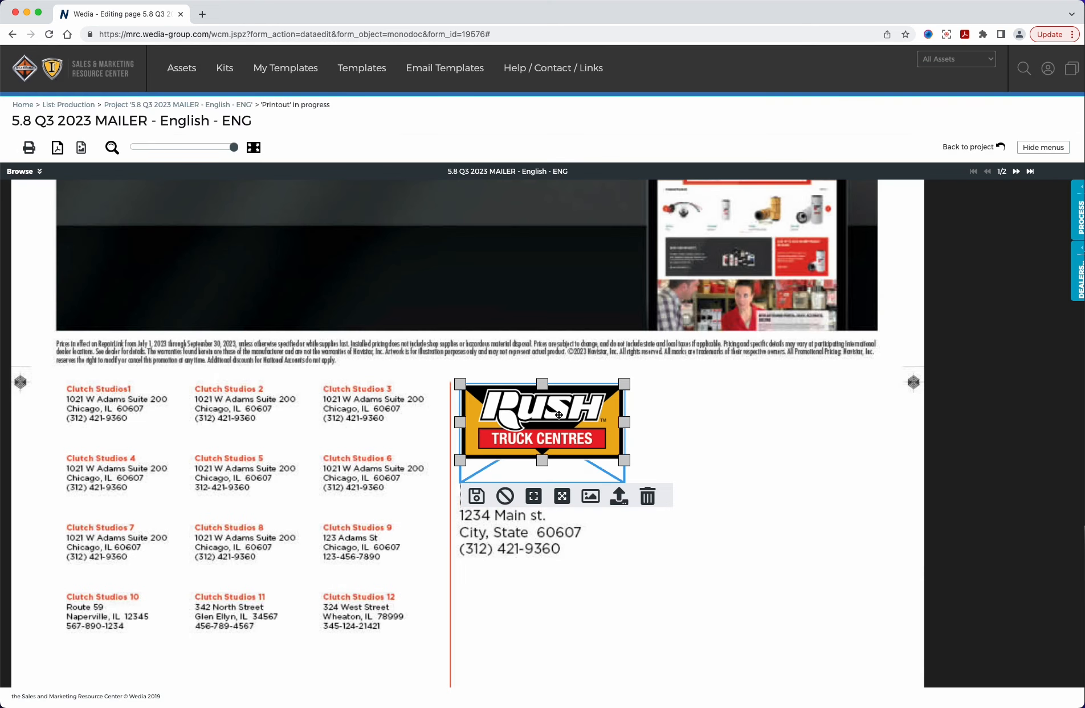
left_click_drag(559, 415, 553, 421)
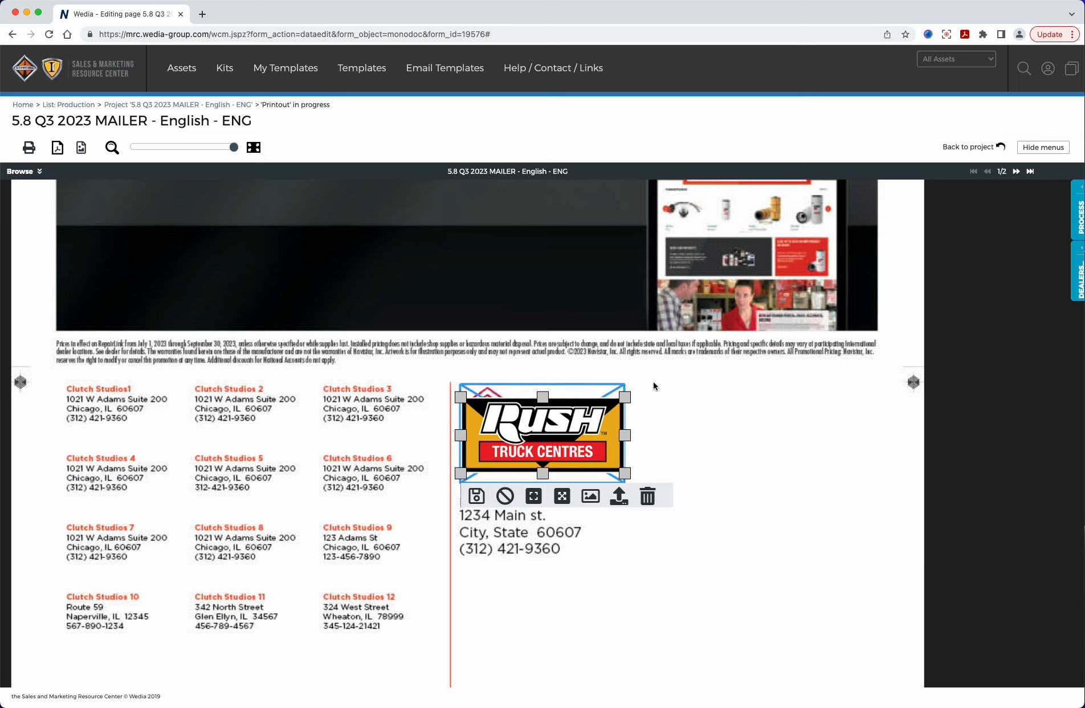
left_click_drag(625, 395, 598, 397)
mouse_move(552, 436)
left_mouse_down()
mouse_move(552, 427)
mouse_move(551, 445)
mouse_move(548, 436)
left_mouse_up()
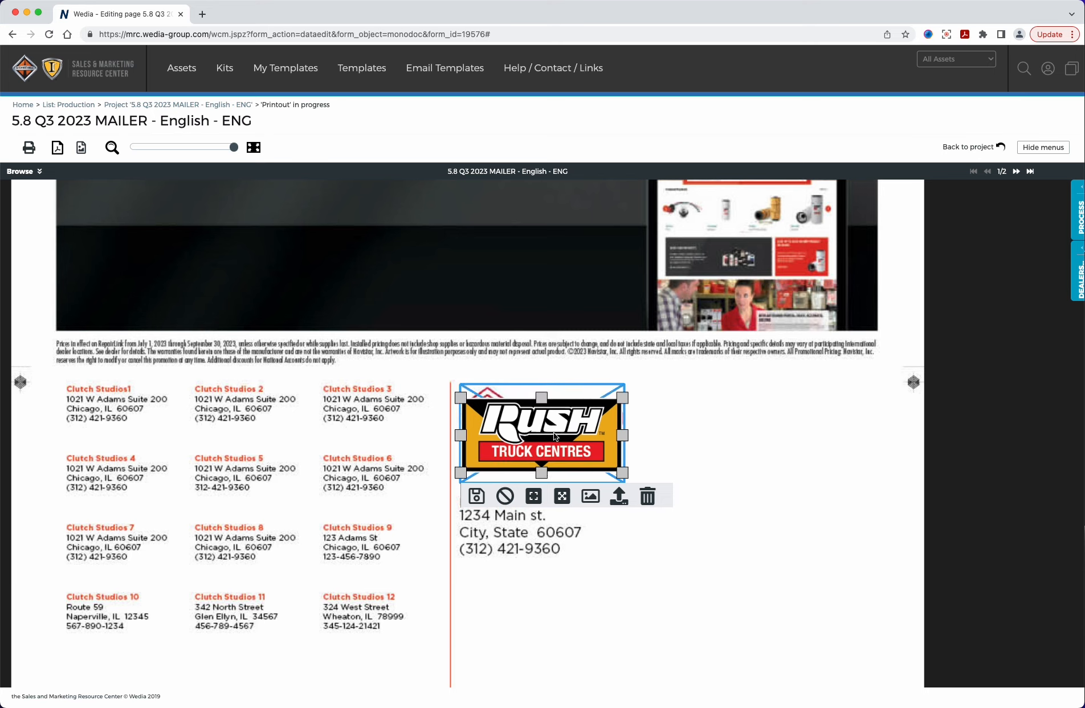
left_click(475, 497)
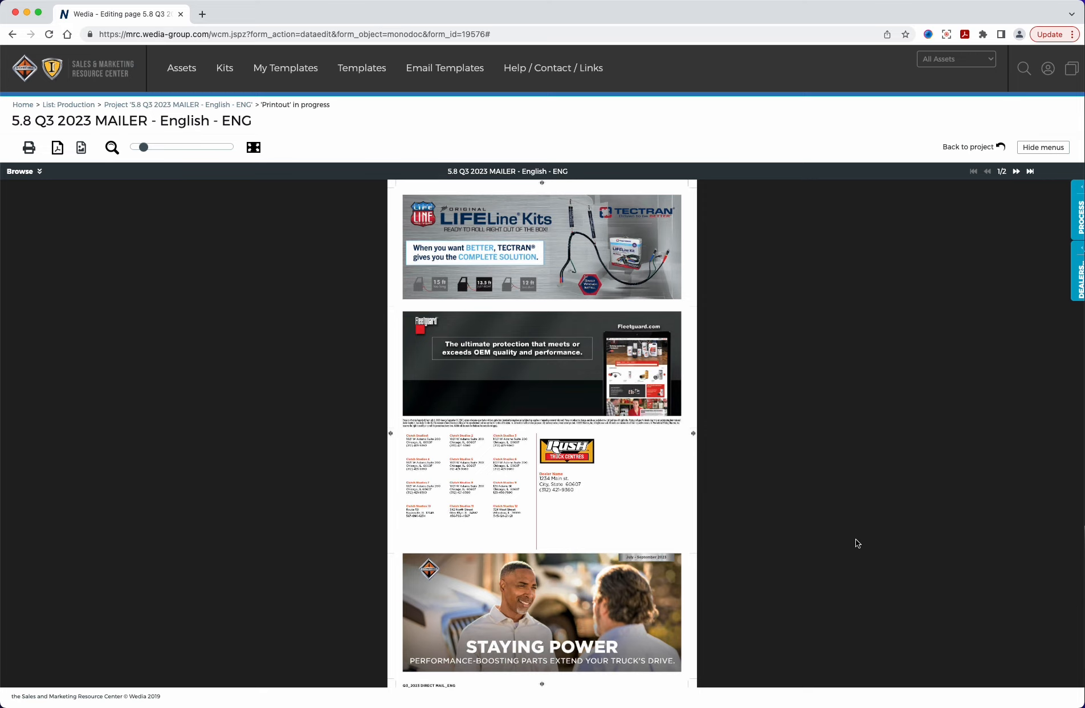
Step: On page 2, open the part chooser for the Bendix Air Dryers special and filter it to 2023 Q3 Bendix Air Dryers
left_click(1017, 172)
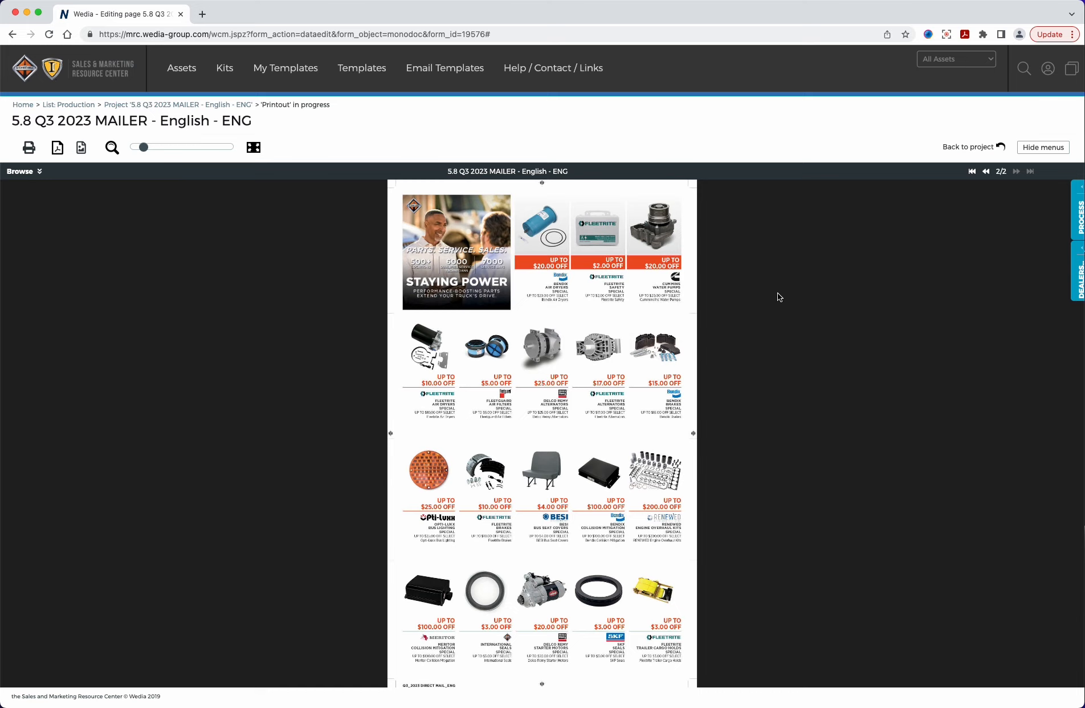
left_click_drag(144, 147, 208, 147)
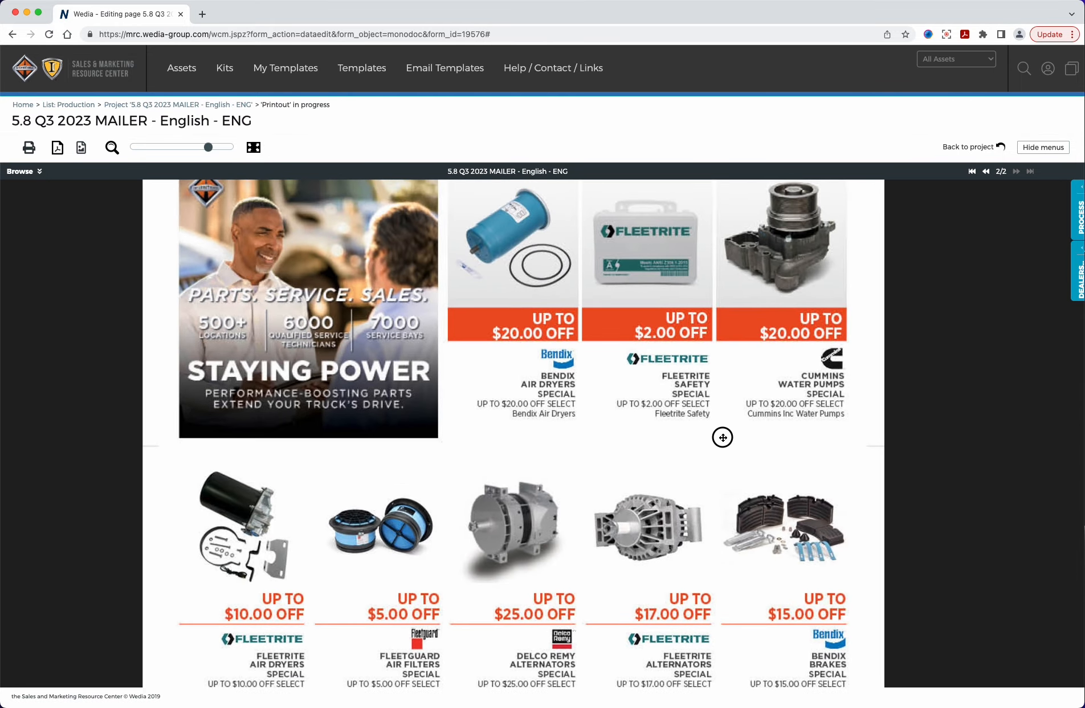
left_click_drag(866, 240, 869, 283)
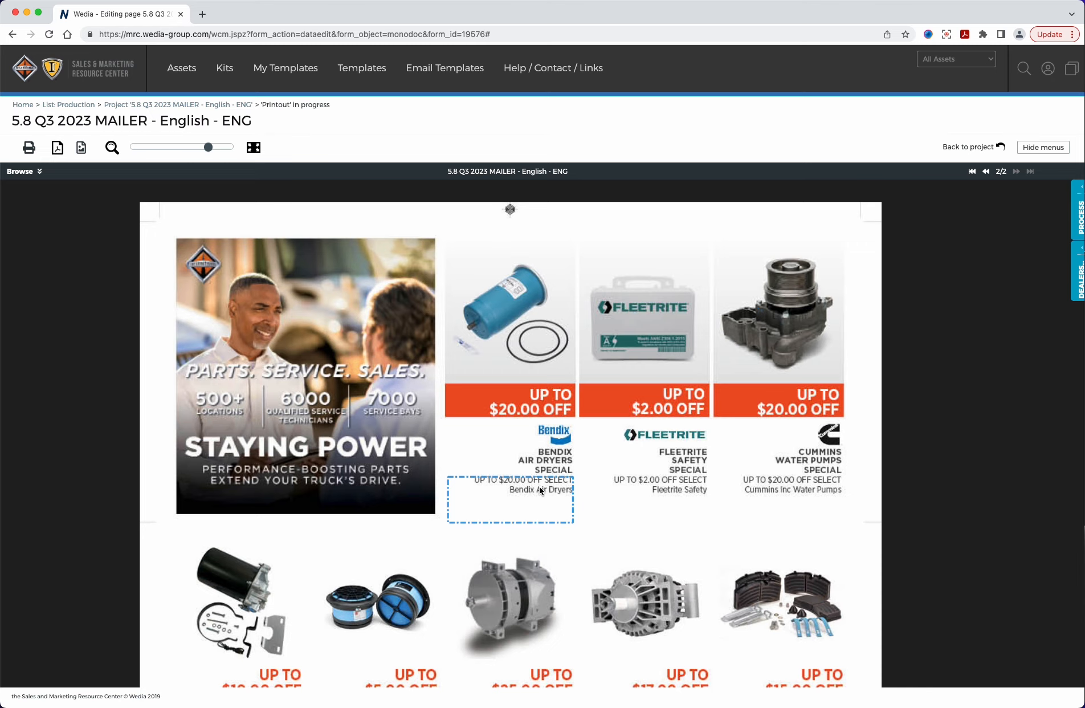
left_click(469, 437)
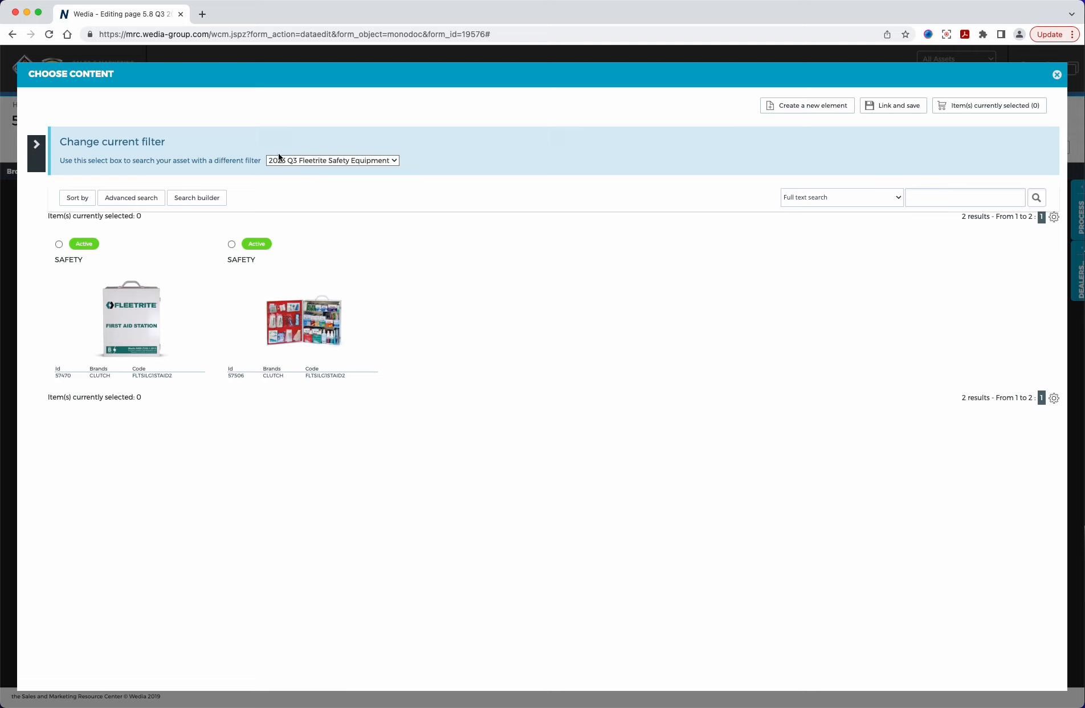
left_click(392, 161)
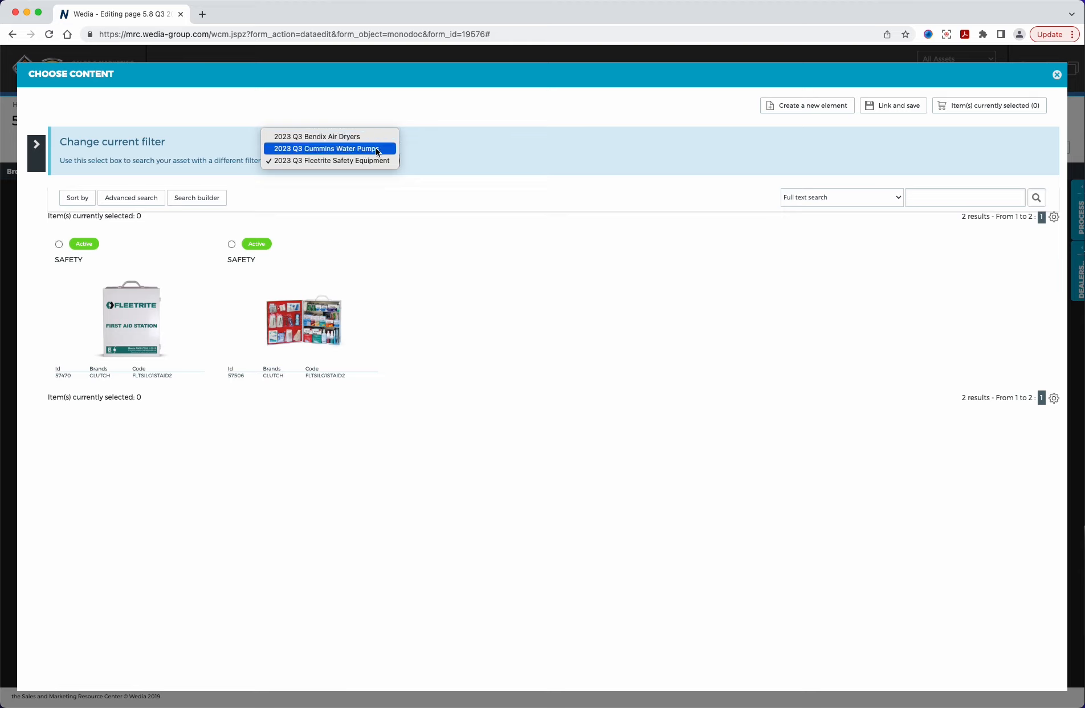
left_click(330, 141)
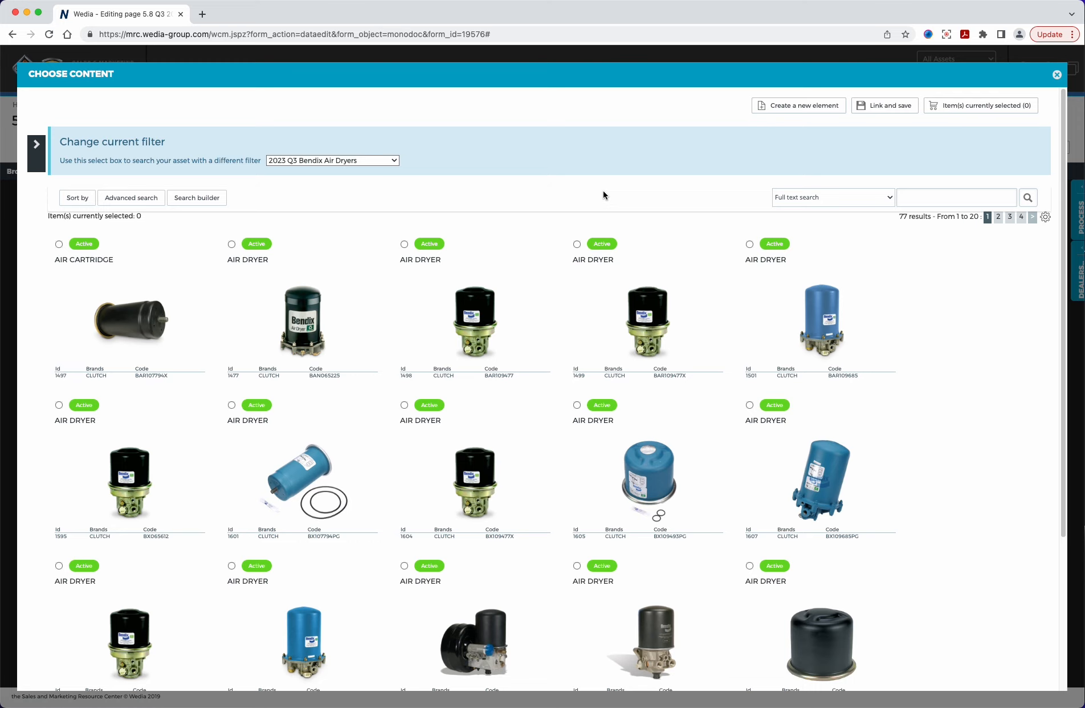
Step: Replace the Bendix Air Dryers special with the AD-IP Air Dryer (Reman) part designed for Holset Type E or QE compressors
left_click(949, 195)
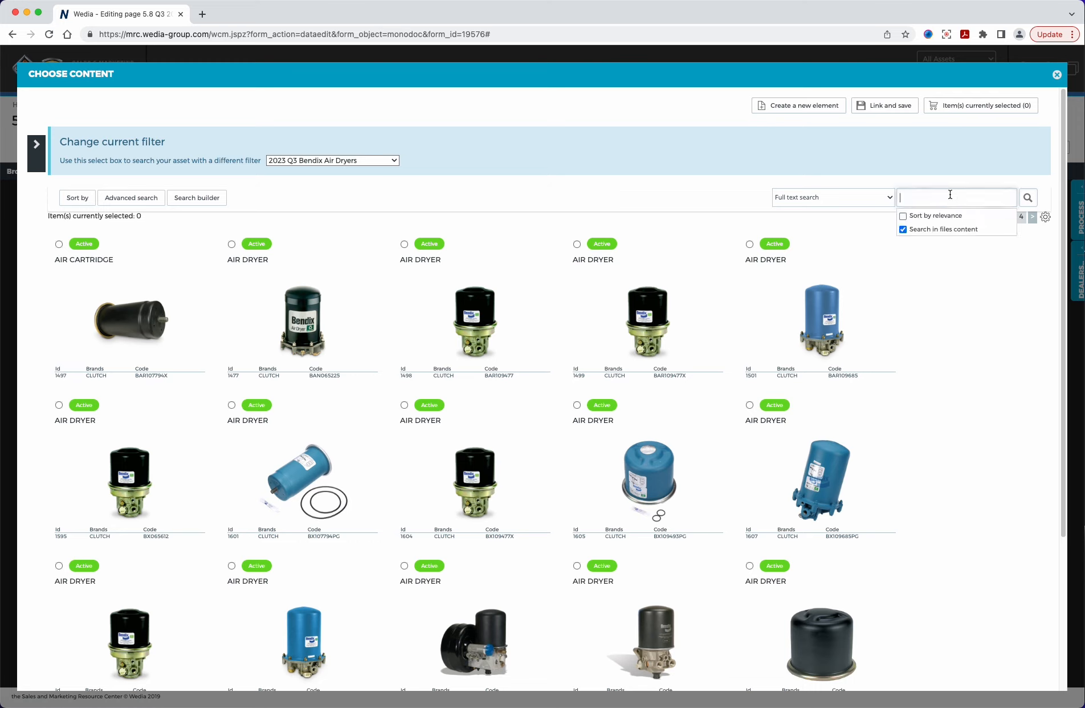
scroll(968, 420, "down", 4)
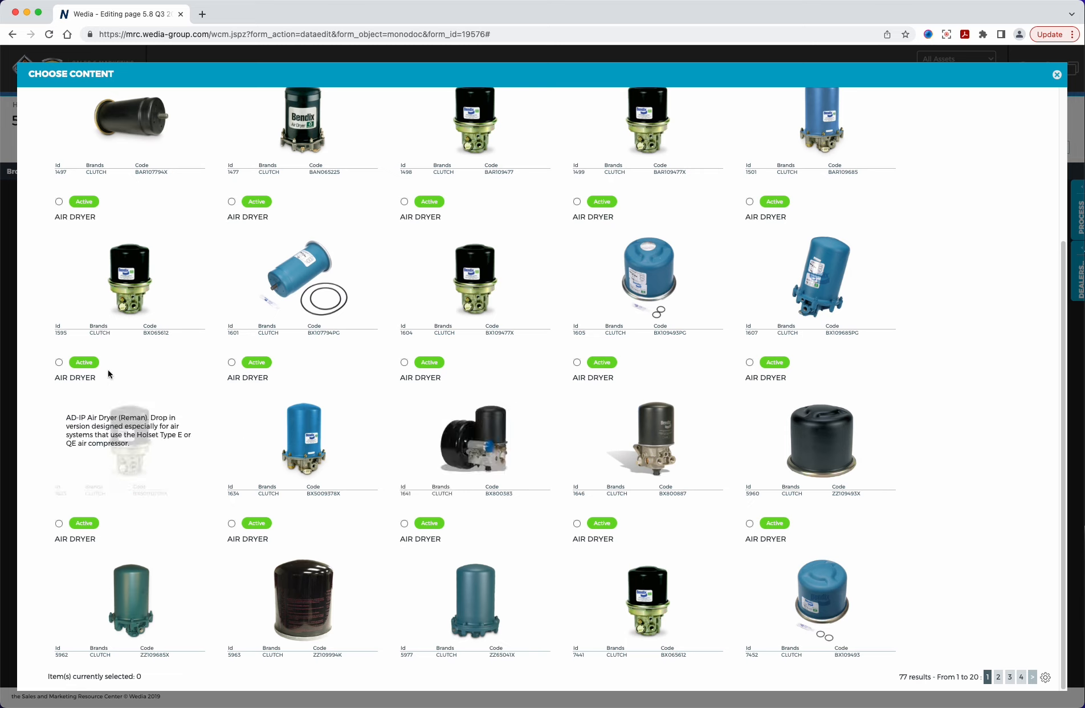
left_click(59, 362)
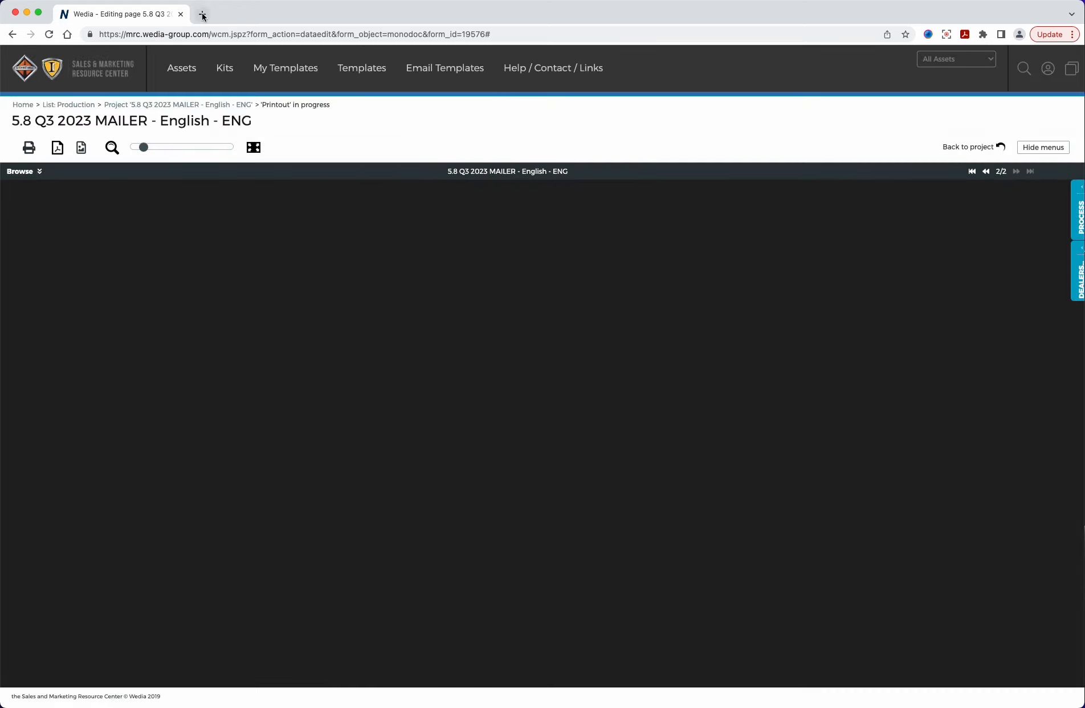
Step: Enter "$50.00 each" in the empty price banner of the Bendix air dryer and save the change
left_click_drag(144, 149, 197, 147)
scroll(602, 252, "up", 5)
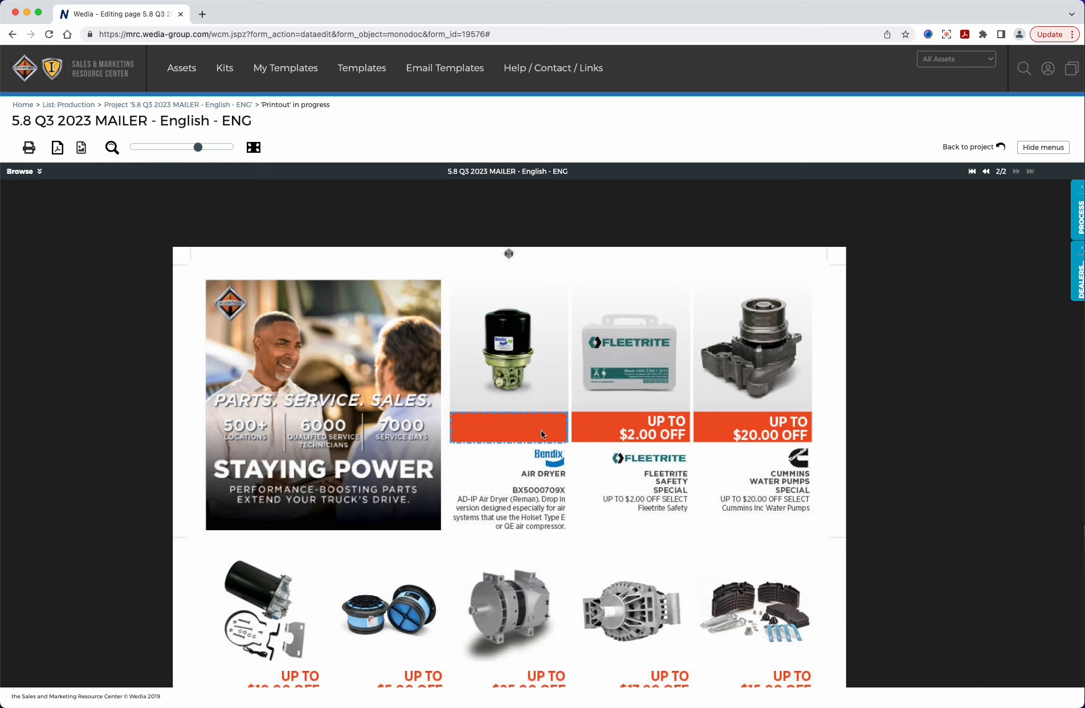
left_click(514, 425)
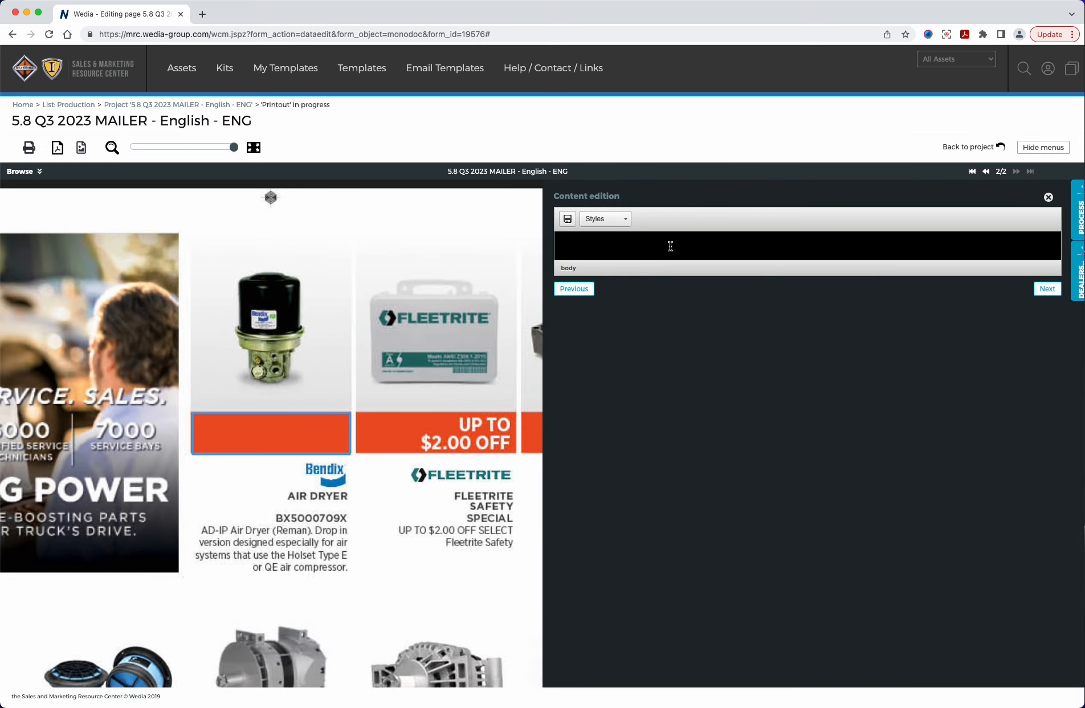
type("$50.00 each.")
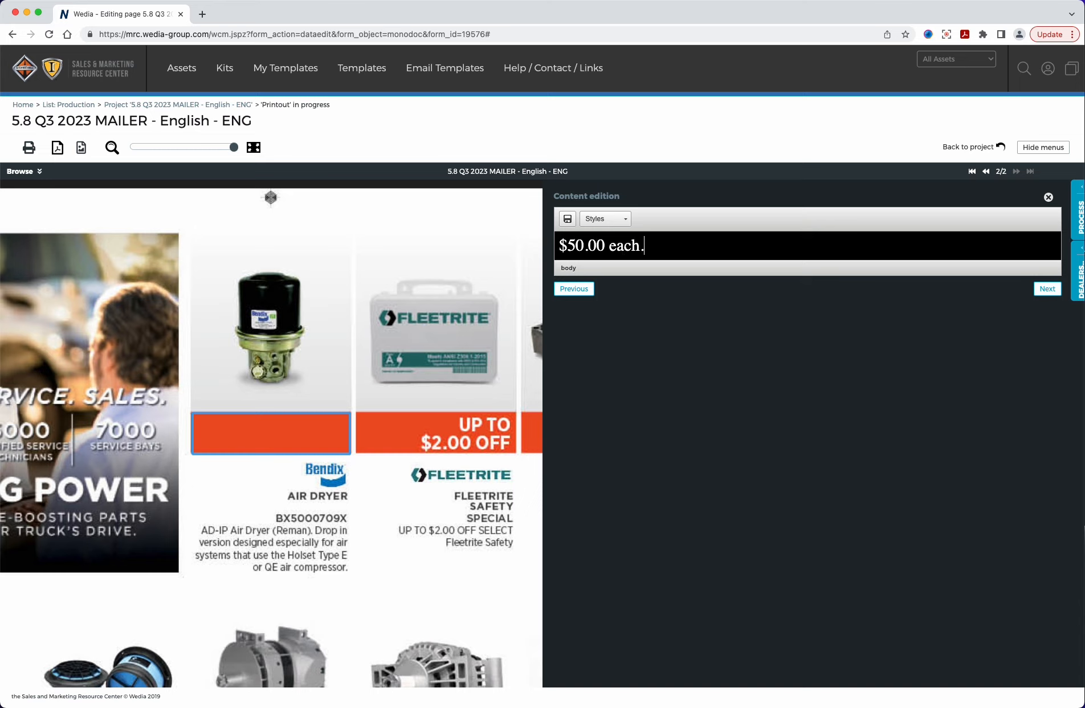
key("BackSpace")
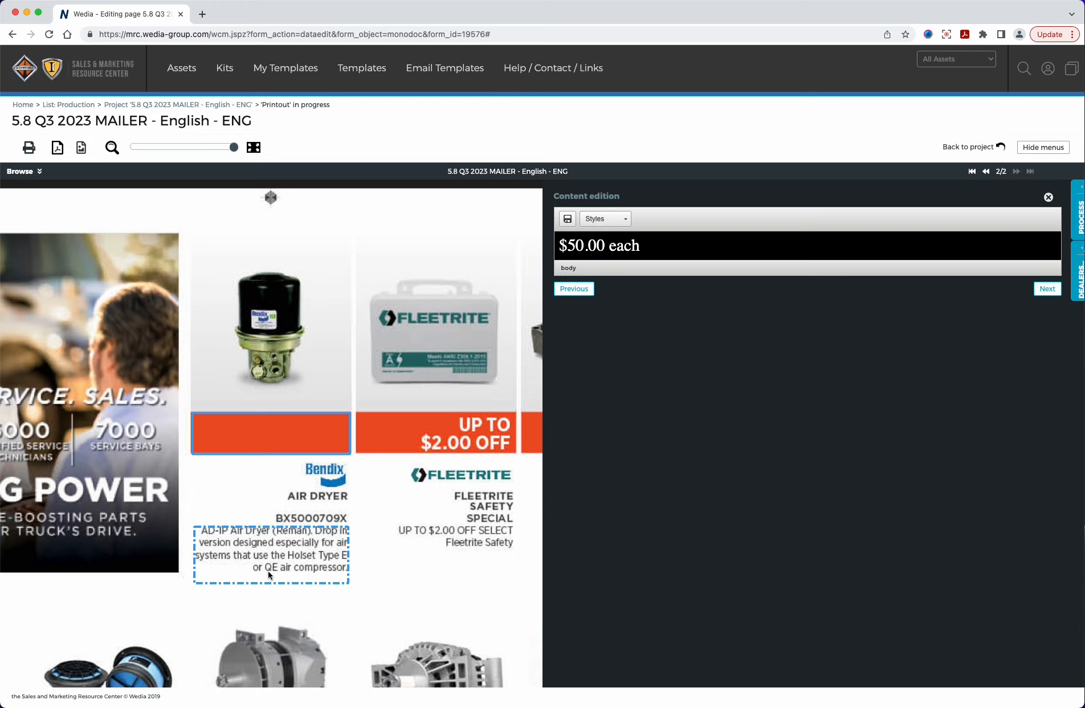
left_click(307, 550)
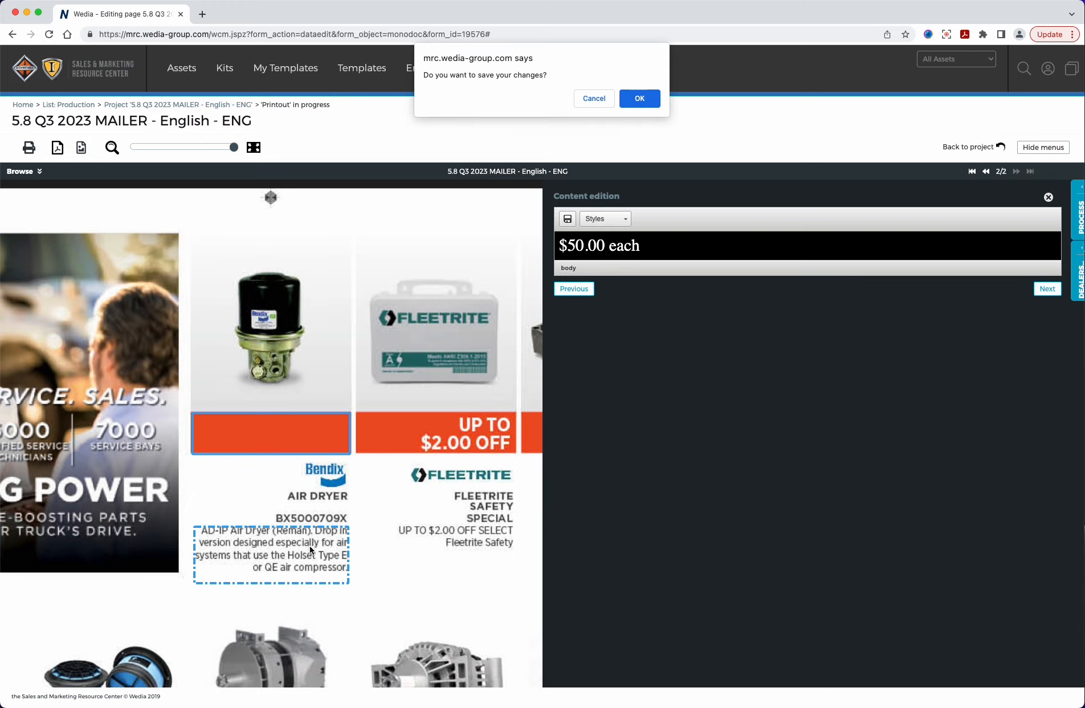
left_click(633, 102)
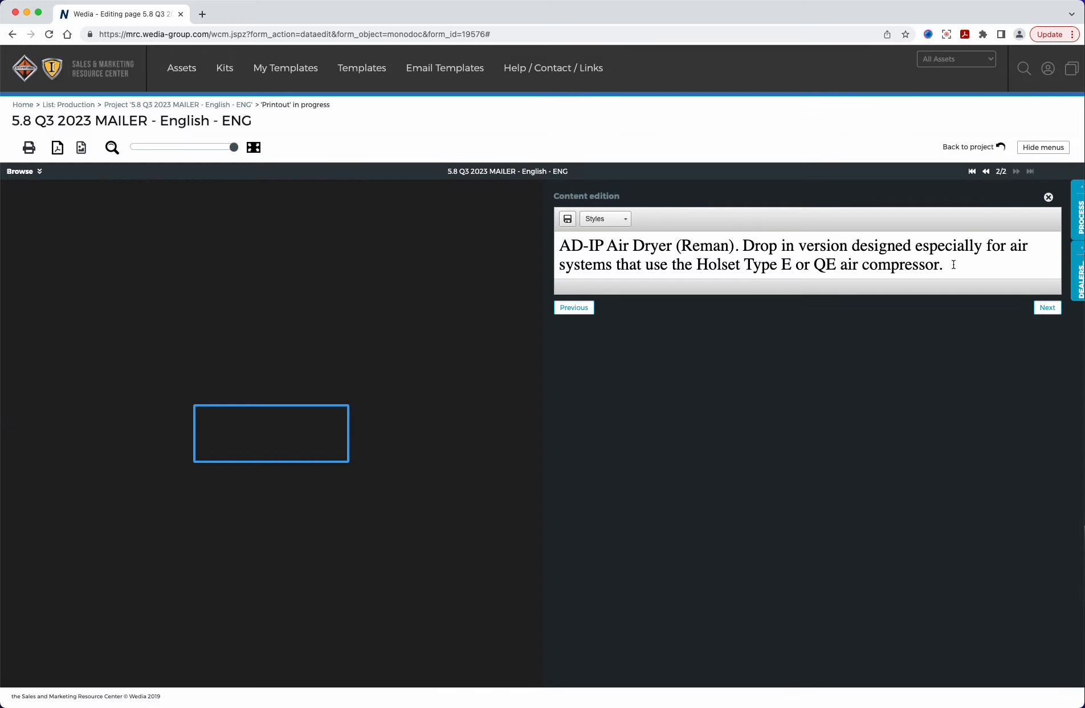
Step: Replace the air dryer's description with "Add part information here.", save it and close the content editor
left_click_drag(953, 264, 557, 244)
type("Add ")
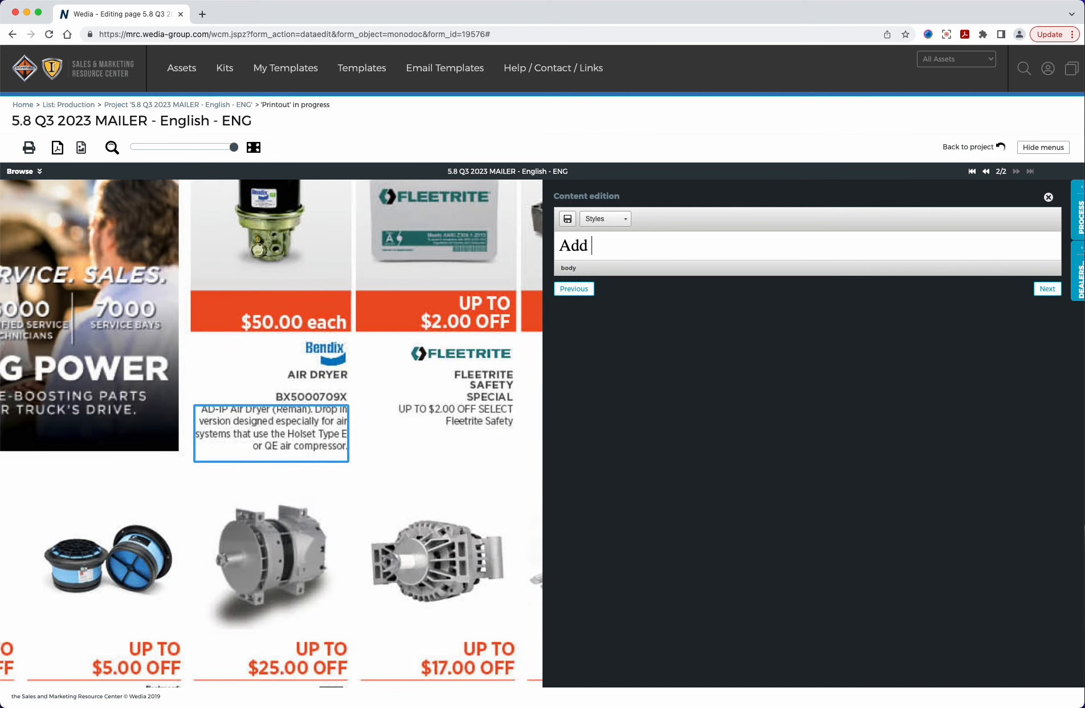
type("part information here.")
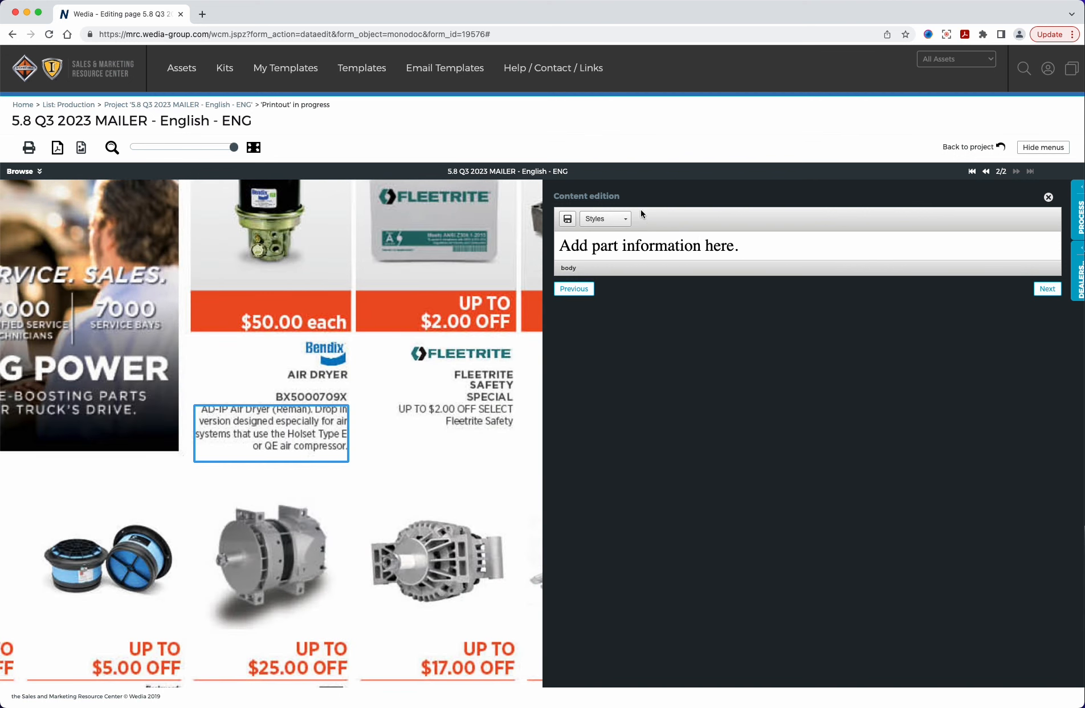
left_click(567, 221)
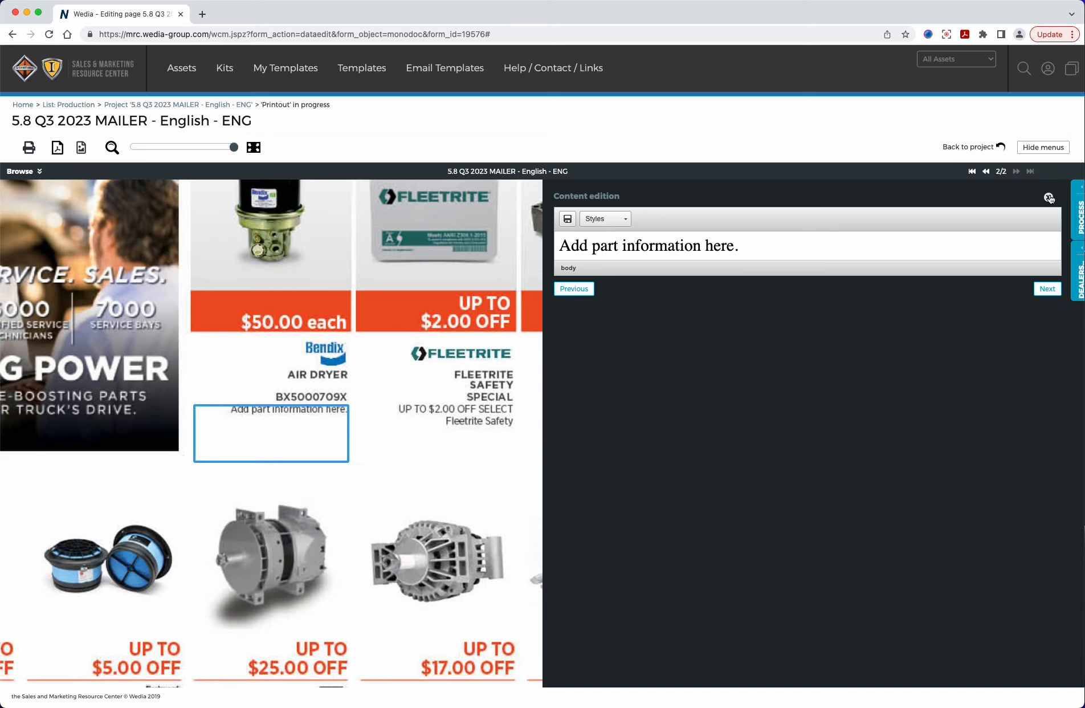
left_click(1048, 199)
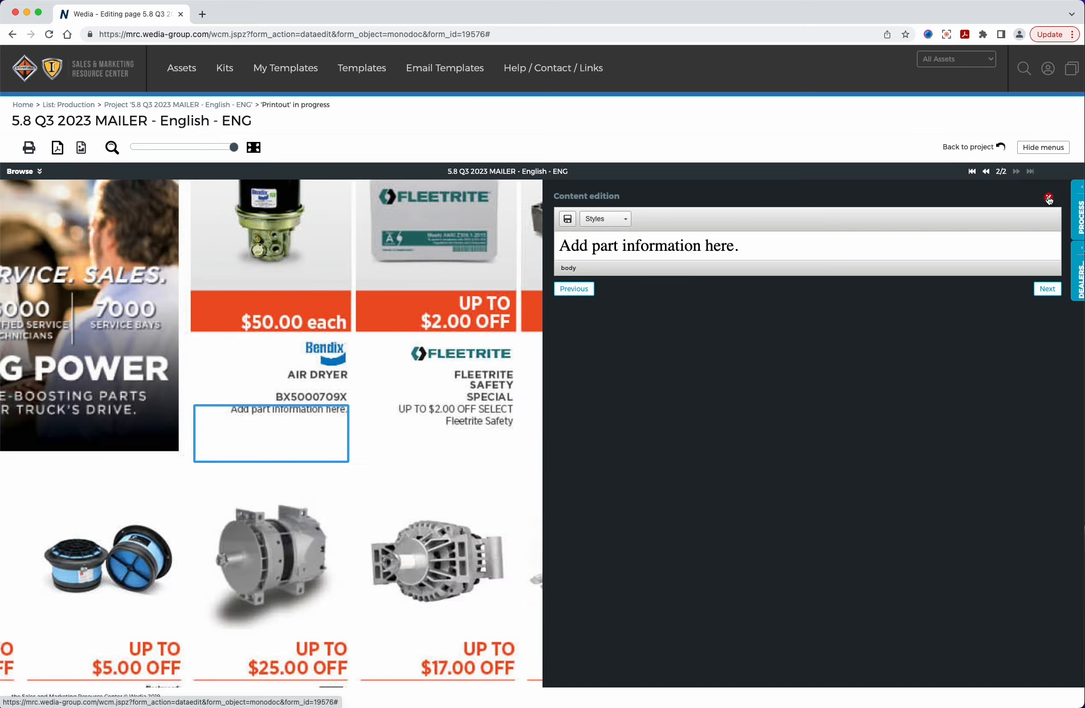
Step: Open the content chooser for the Fleetrite Air Dryers special in the second row of products on page 2
left_click_drag(143, 147, 213, 147)
left_click_drag(594, 403, 591, 510)
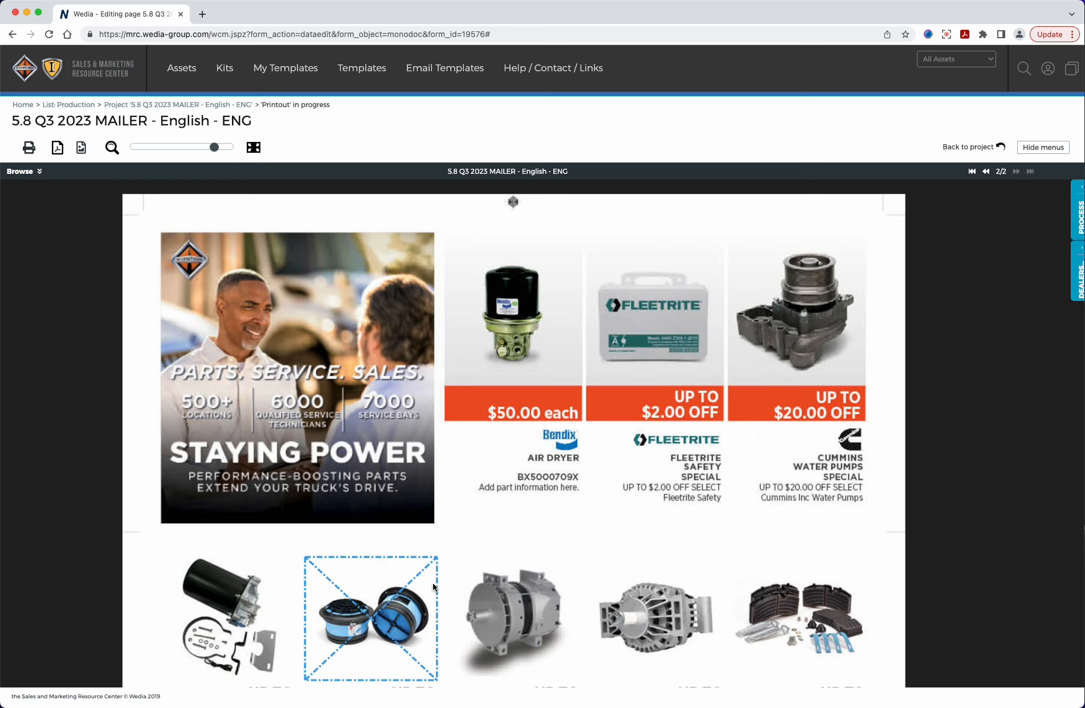
scroll(453, 573, "down", 3)
scroll(457, 557, "down", 5)
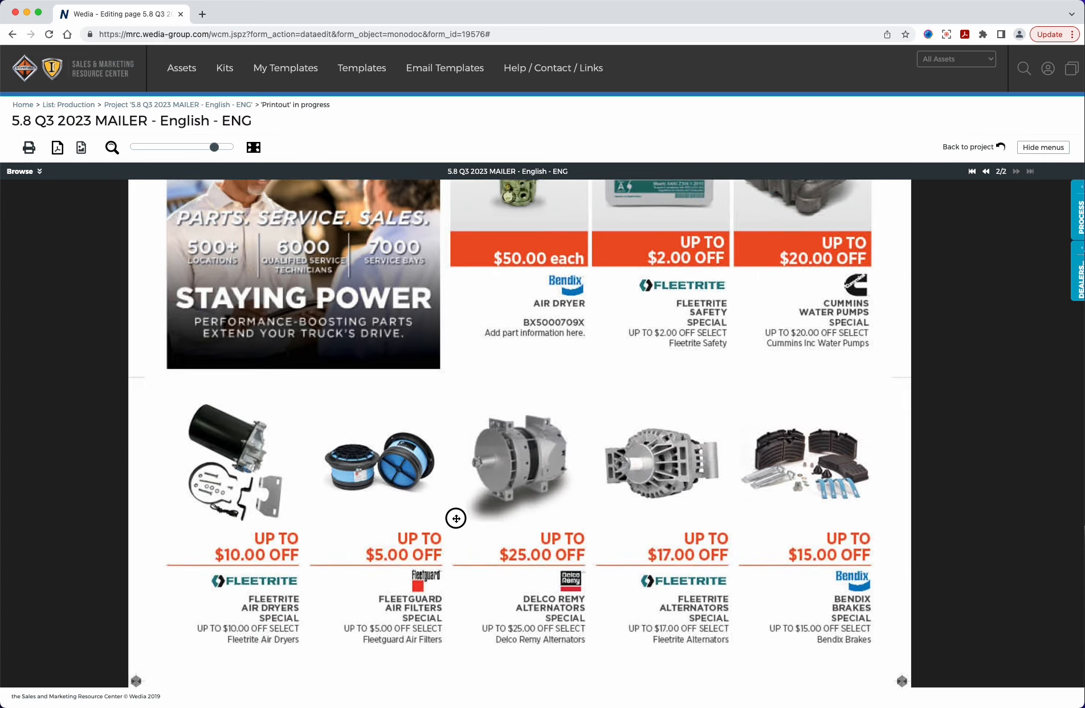
scroll(455, 414, "up", 2)
scroll(464, 465, "up", 2)
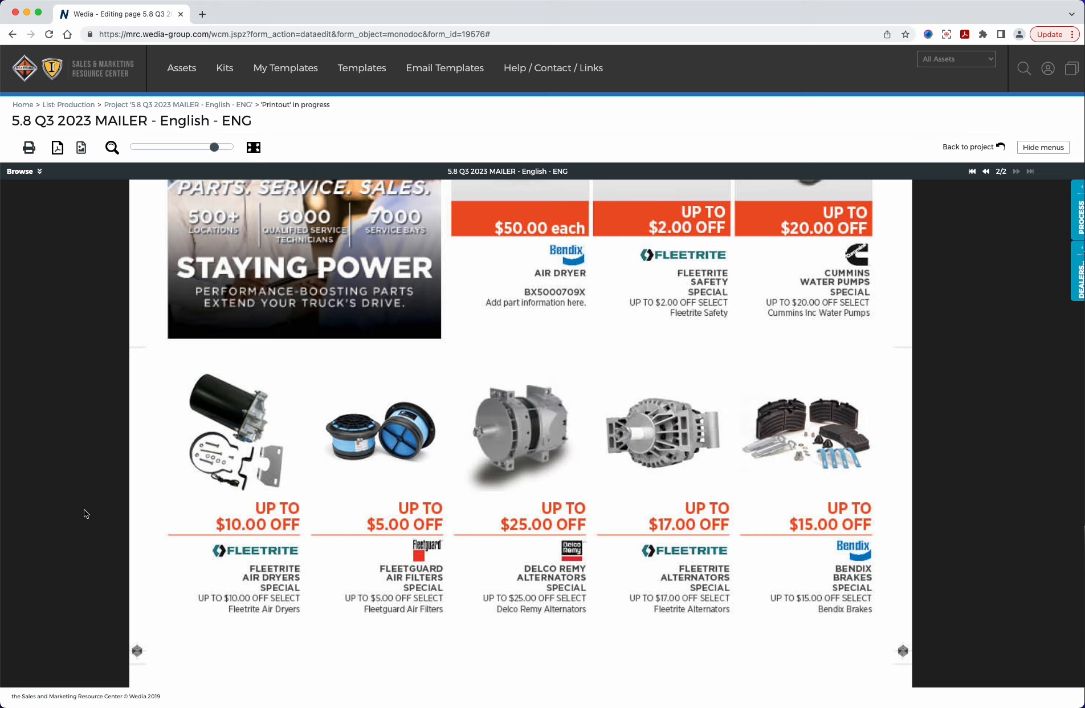
left_click_drag(433, 509, 514, 484)
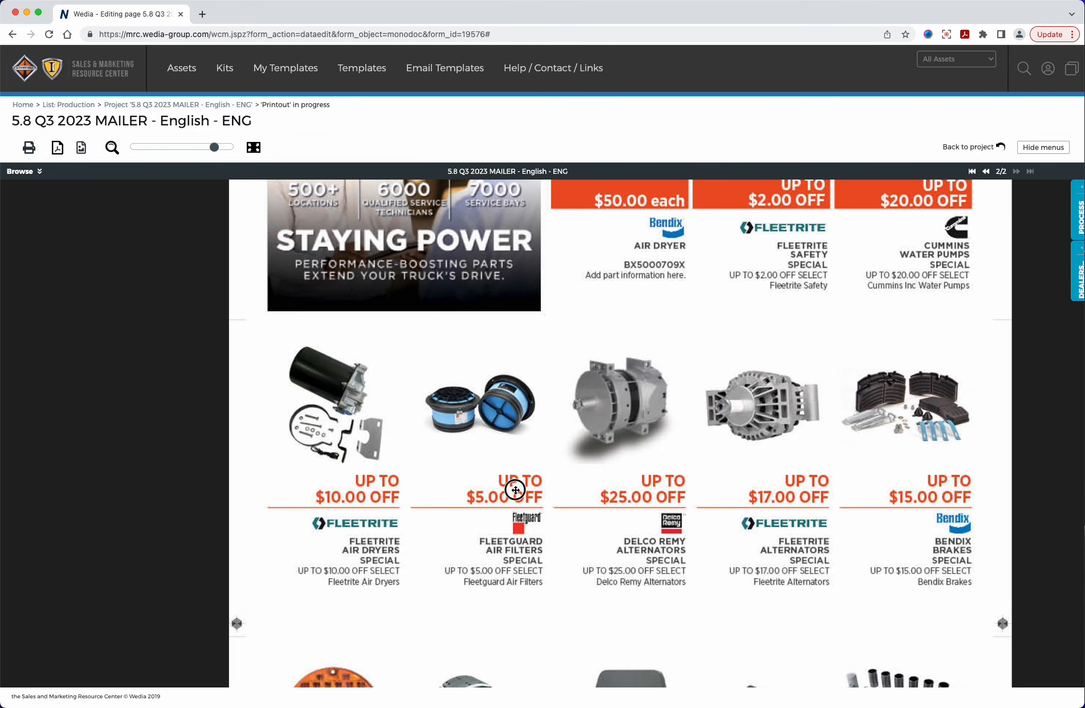
left_click(283, 536)
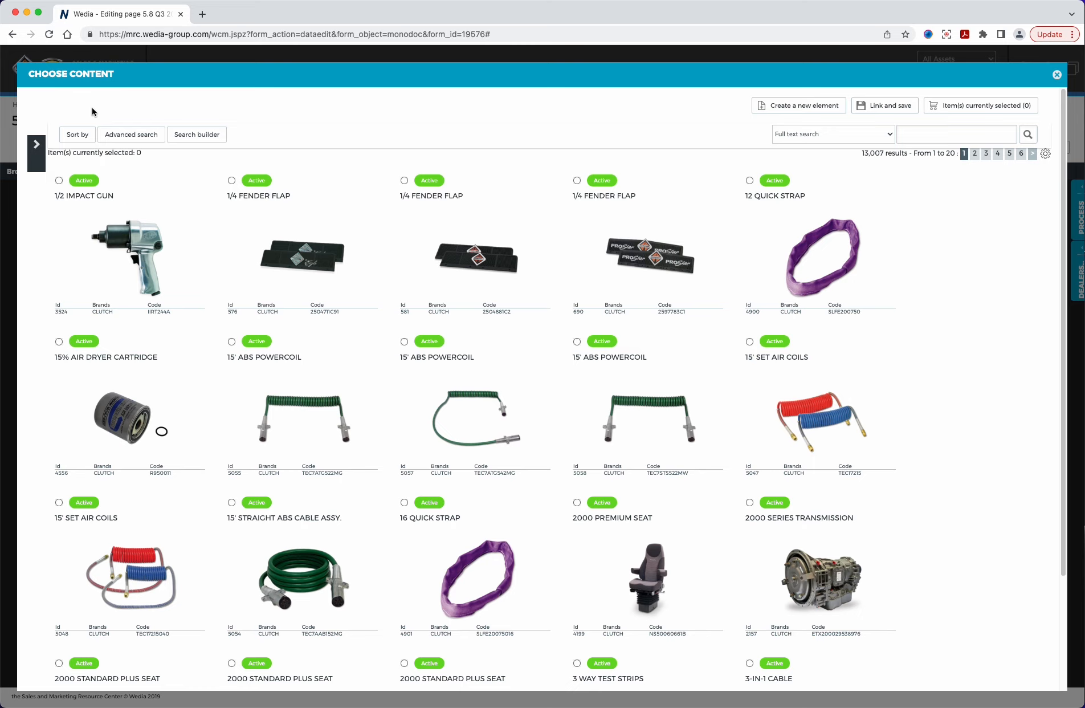
left_click(944, 135)
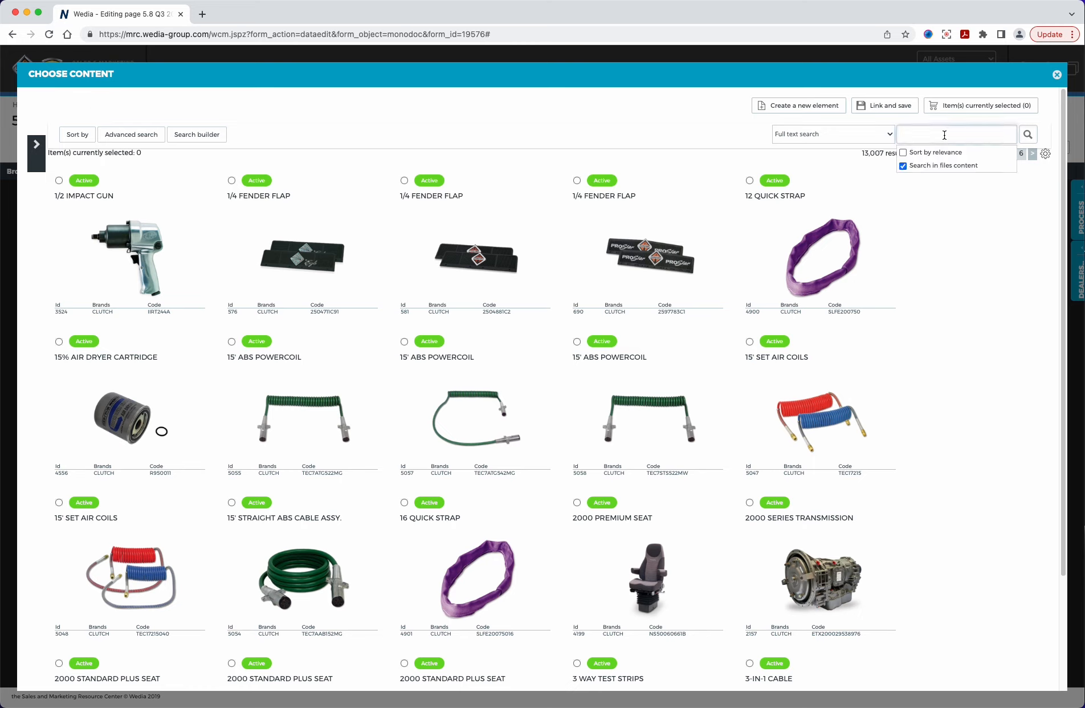
left_click(556, 115)
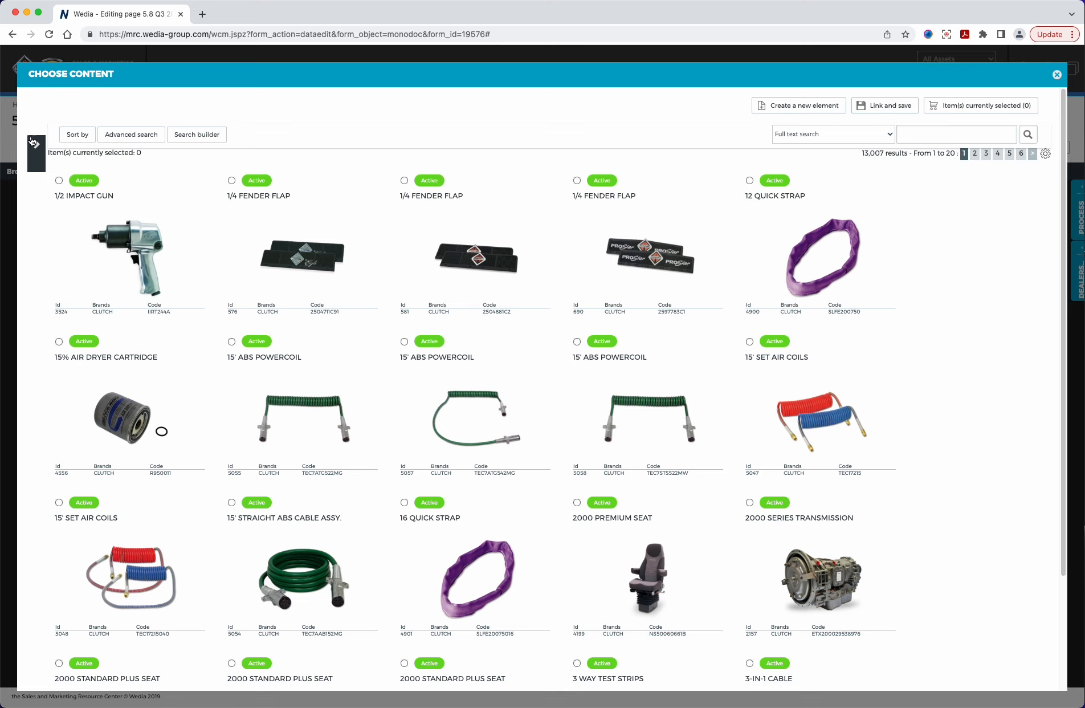
Step: Expand the search filters and examine the available manufacturers and part categories in the content chooser
left_click(33, 159)
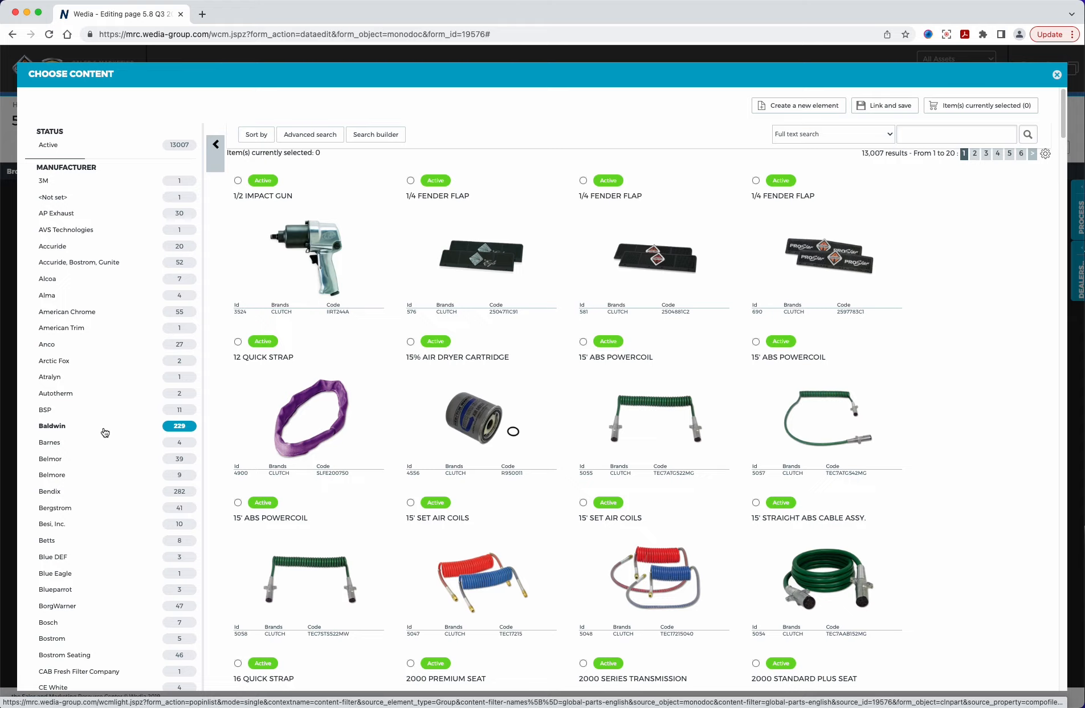
scroll(105, 432, "down", 4)
scroll(105, 433, "down", 20)
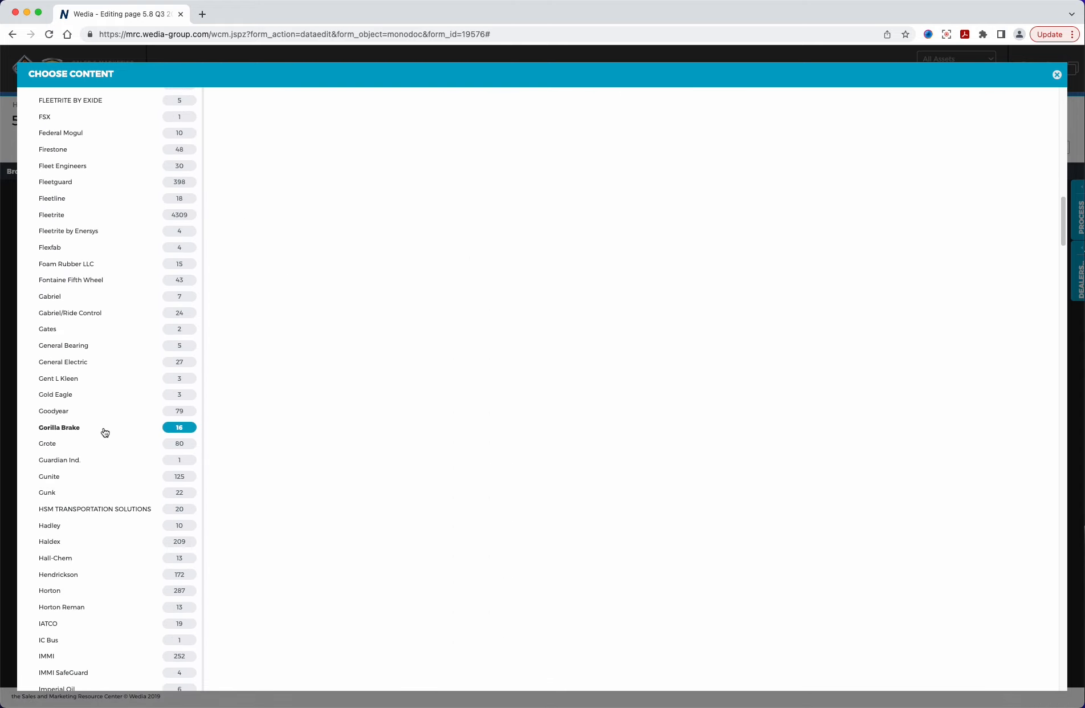
scroll(105, 432, "down", 20)
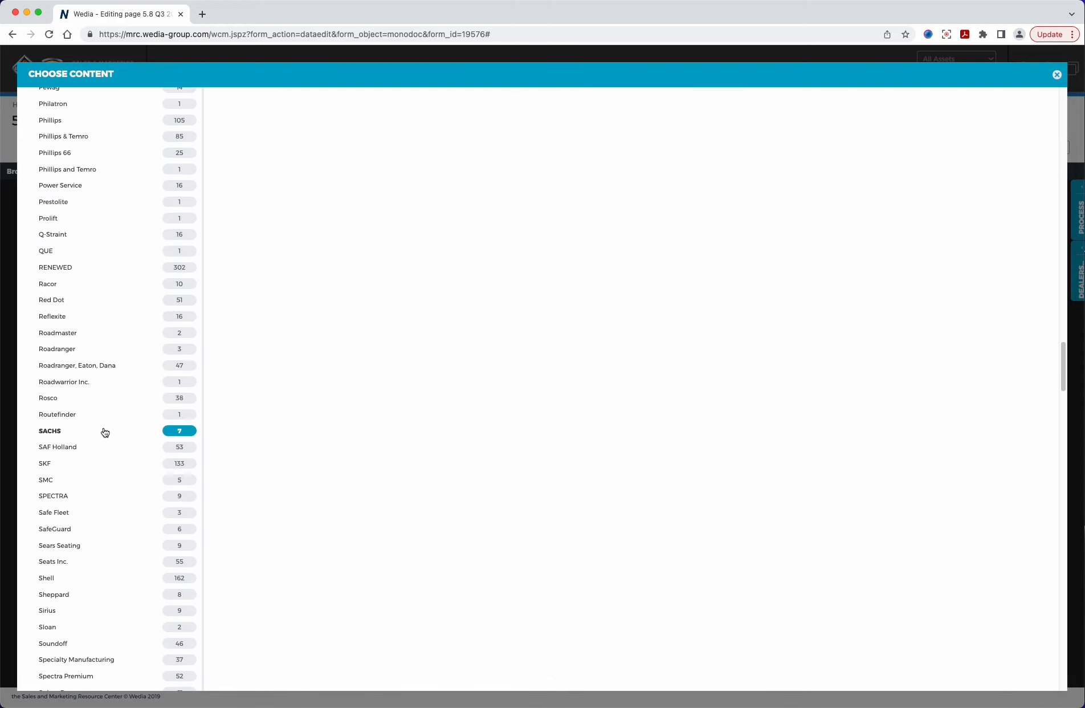
scroll(104, 432, "down", 12)
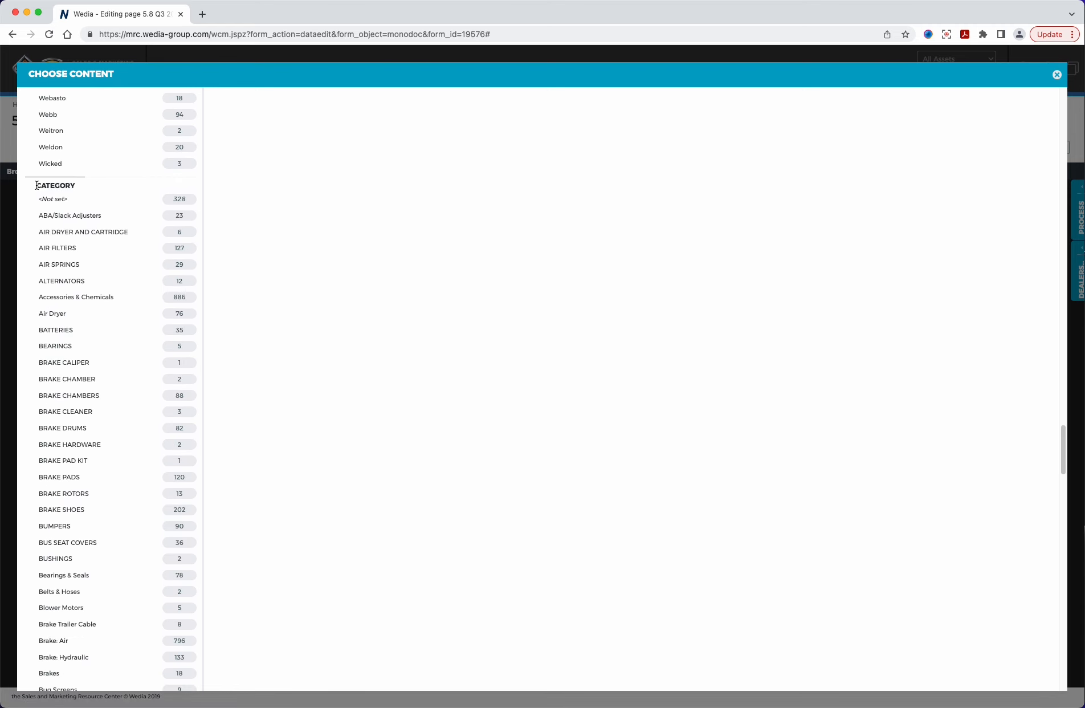
left_click(87, 346)
scroll(119, 353, "down", 3)
left_click(119, 353)
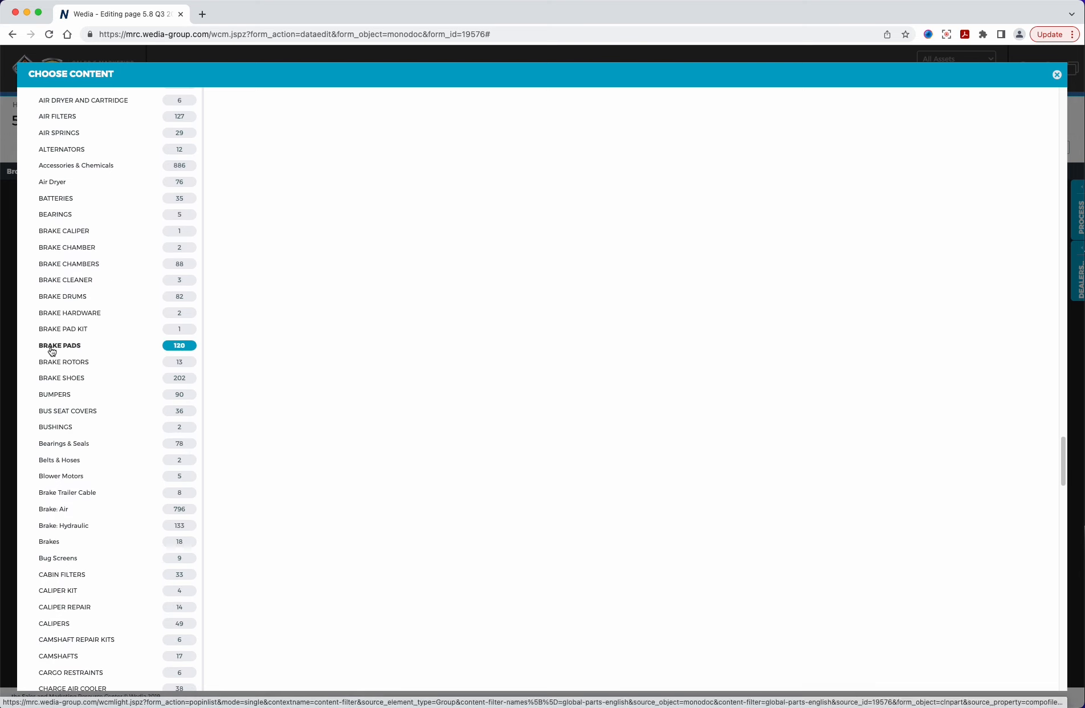
scroll(97, 378, "up", 20)
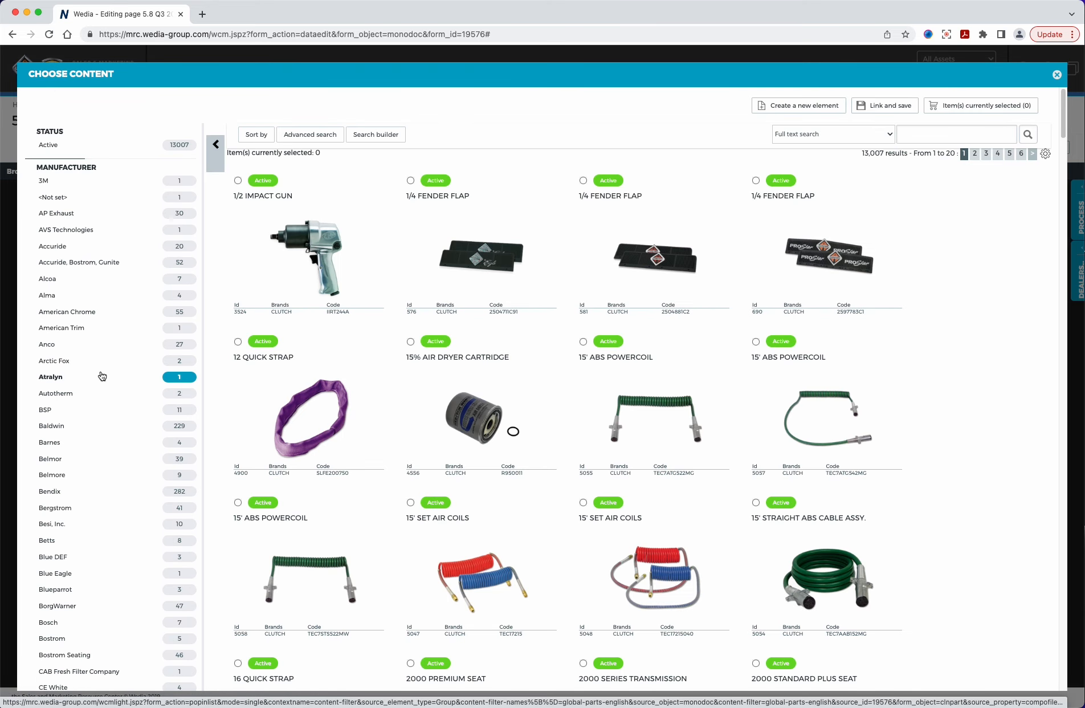
Step: Filter the parts by manufacturer Bendix and category ROTORS, and replace the Fleetrite Air Dryers special with rotor BX802569
left_click(183, 492)
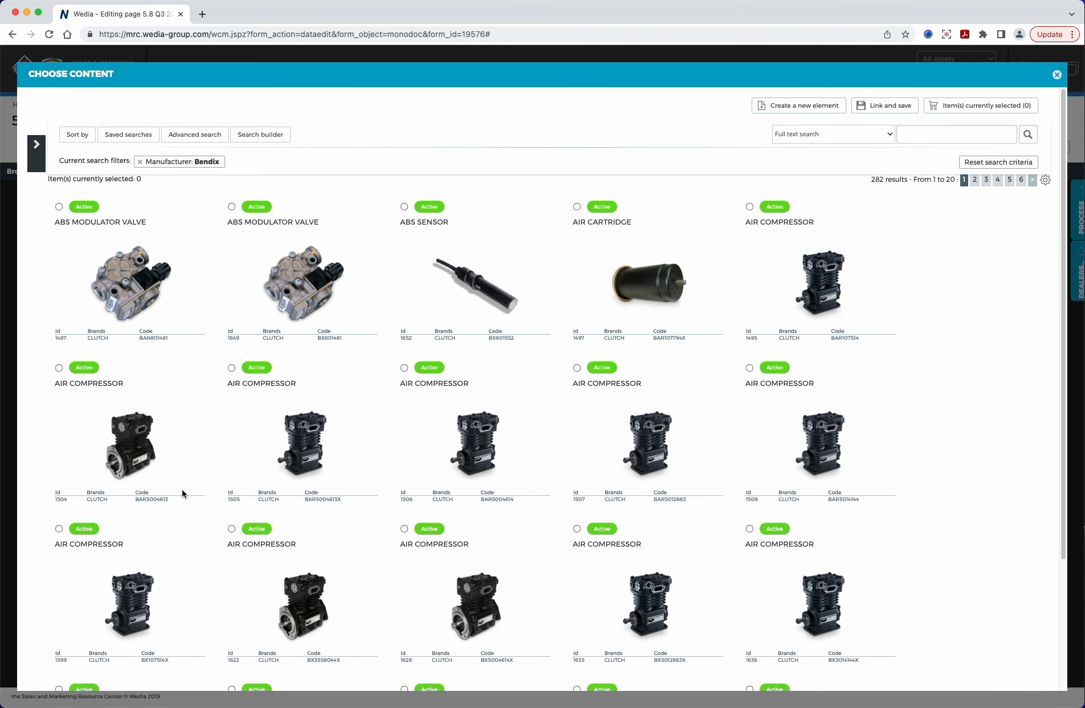
left_click(36, 146)
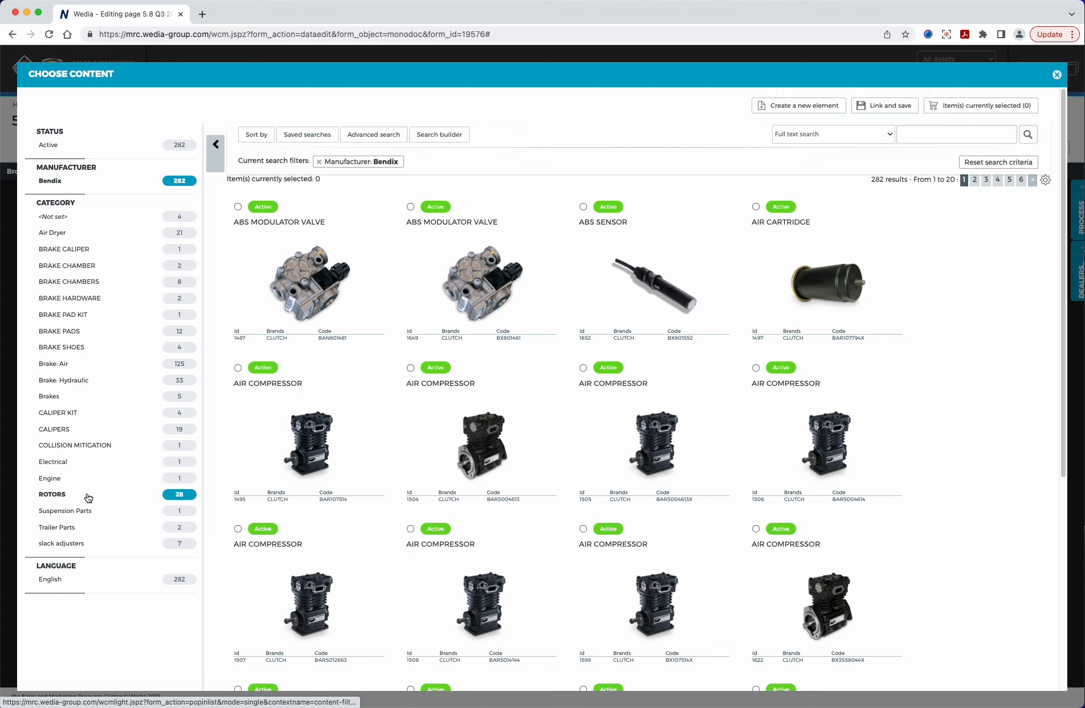
left_click(181, 495)
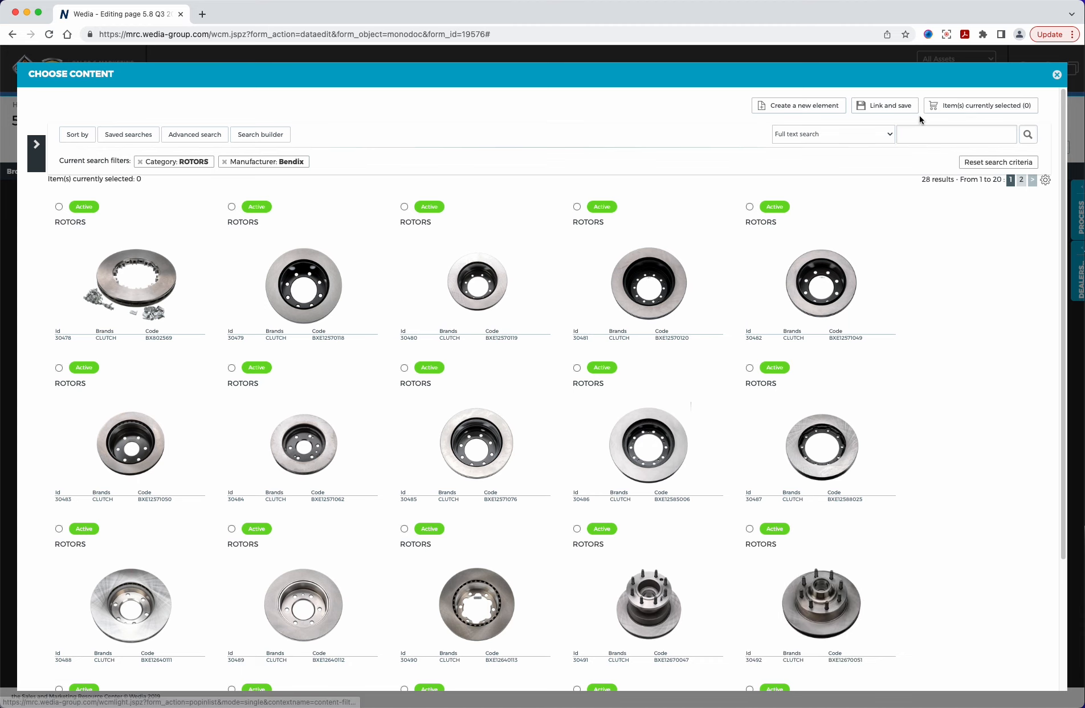
scroll(707, 501, "down", 3)
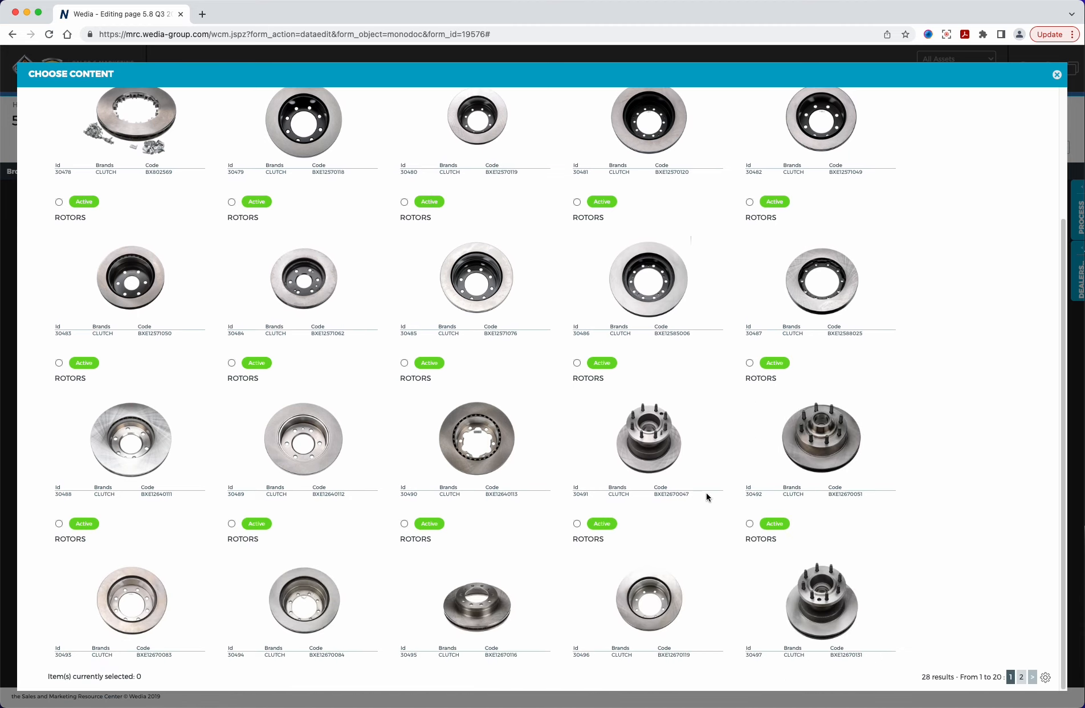
scroll(228, 296, "up", 3)
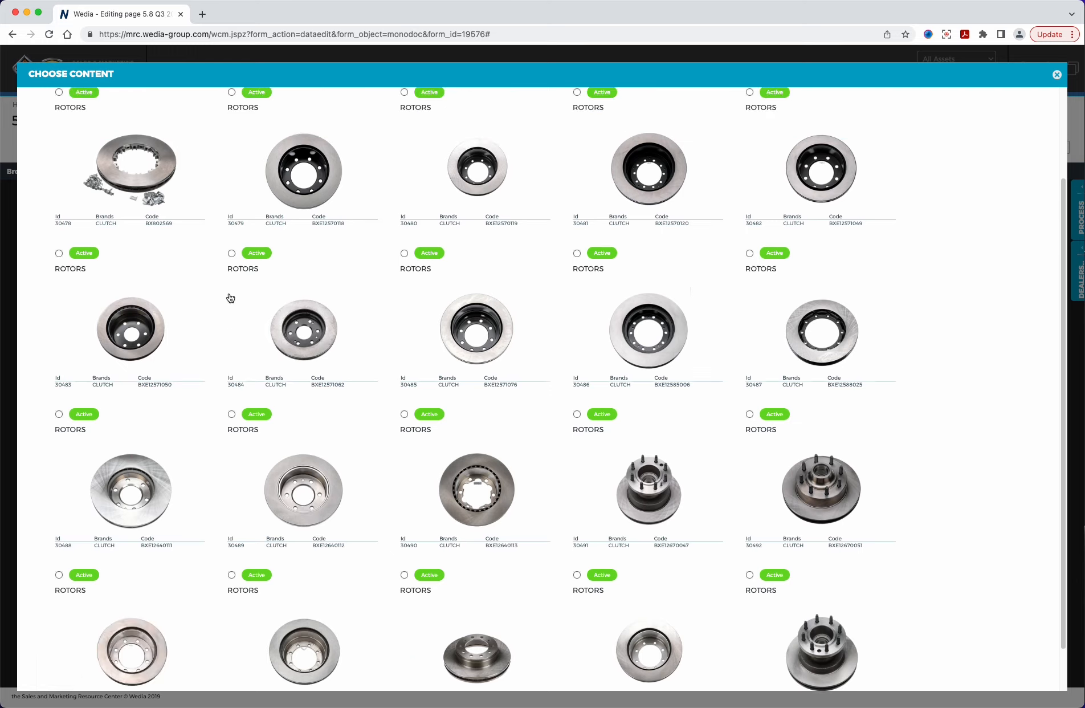
left_click(59, 206)
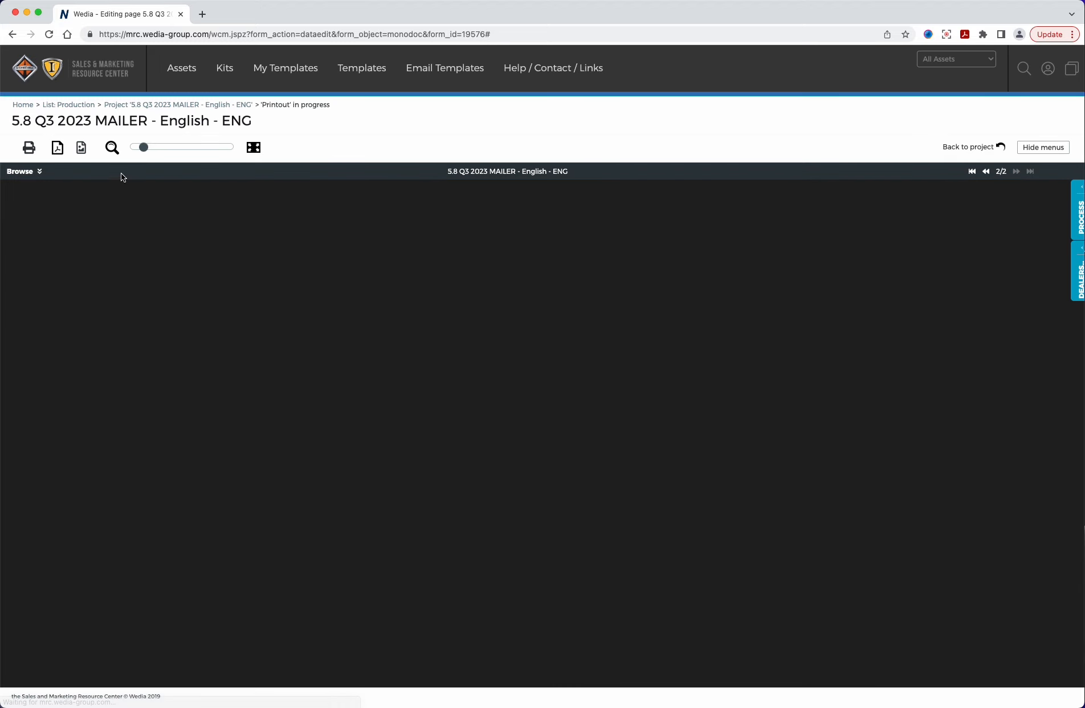
Step: Set the Bendix rotor's price text on page 2 to "$20 OFF" and save the change
left_click_drag(144, 150, 214, 147)
left_click_drag(331, 269, 450, 415)
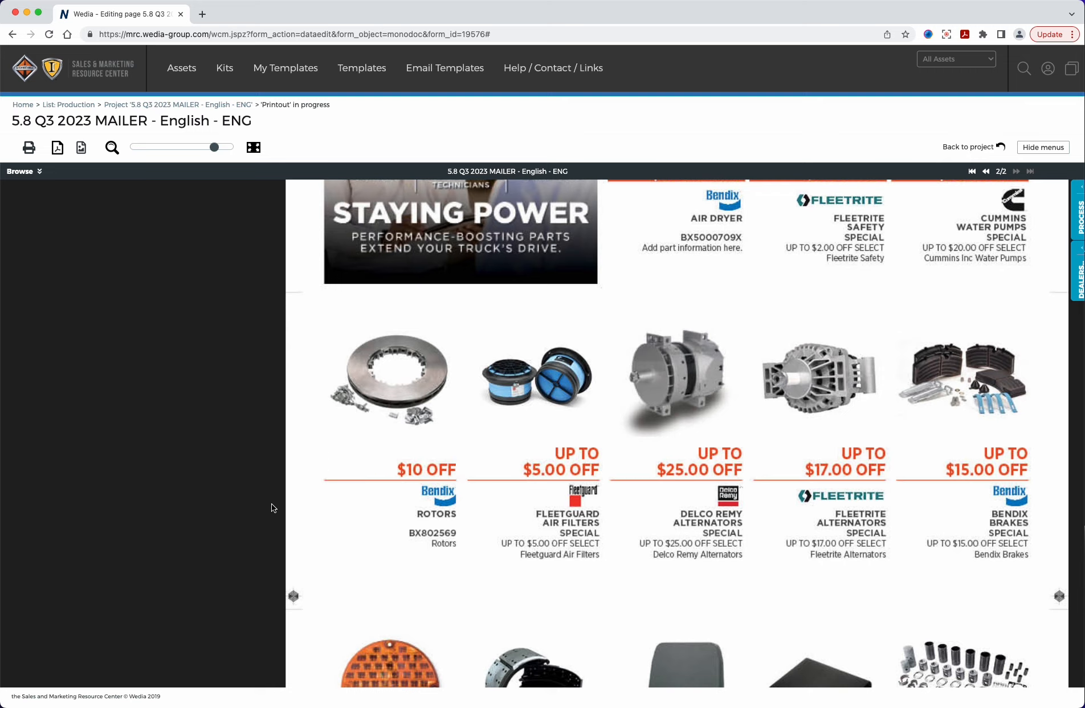
left_click(422, 469)
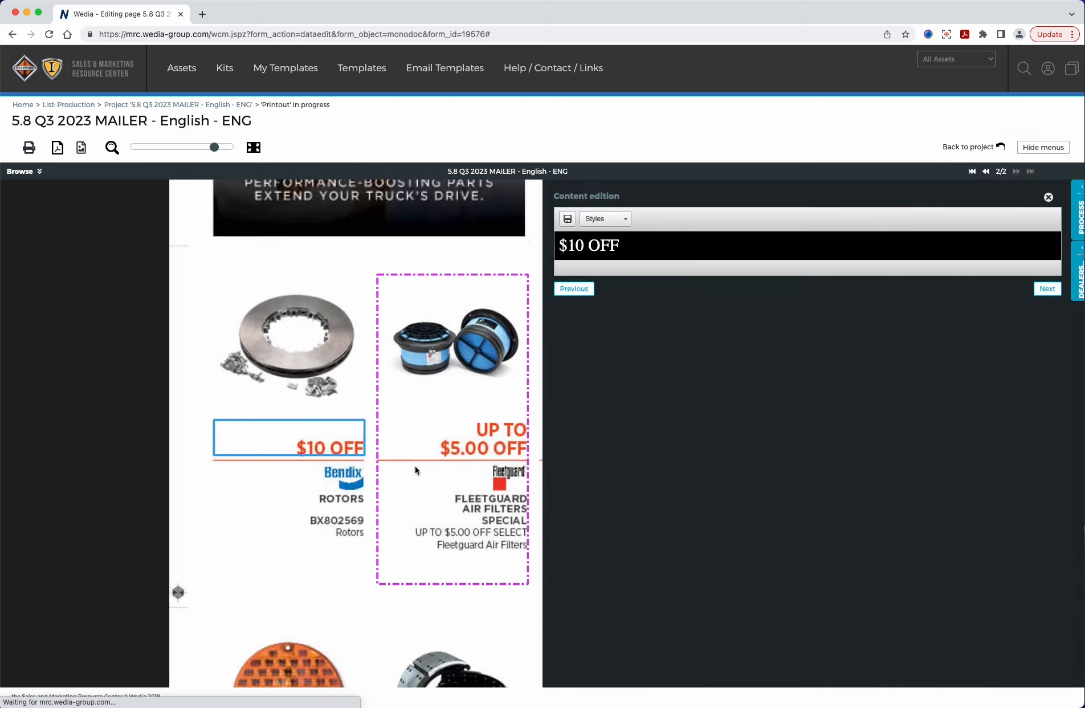
left_click_drag(620, 245, 571, 245)
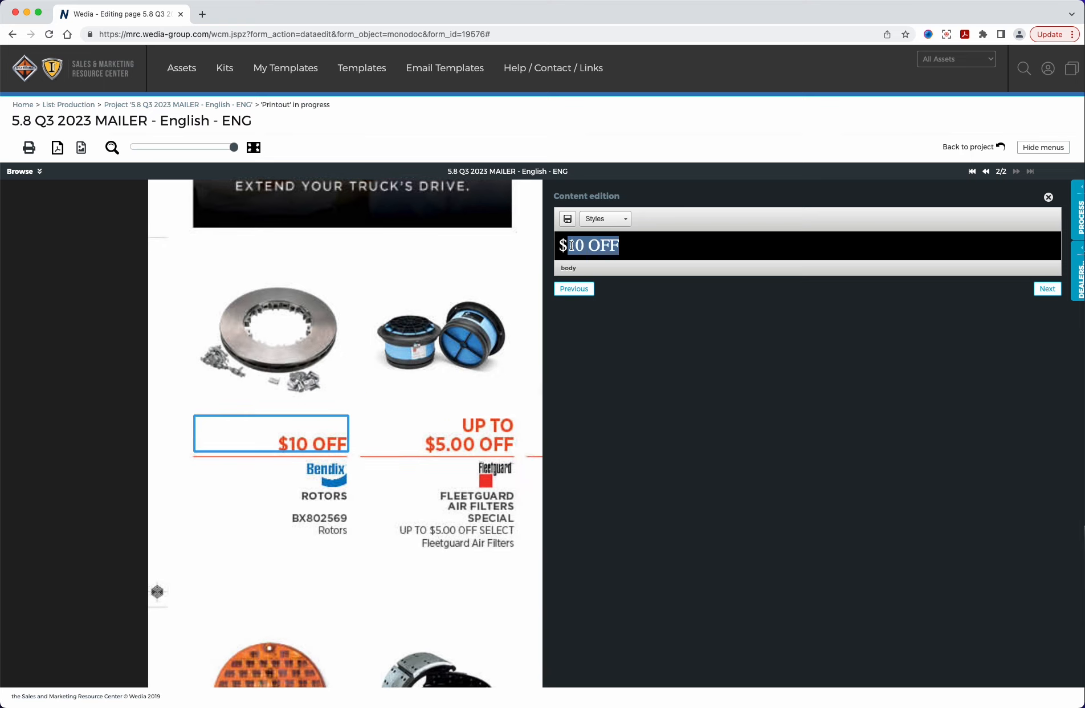
type("20 OFF")
left_click(303, 545)
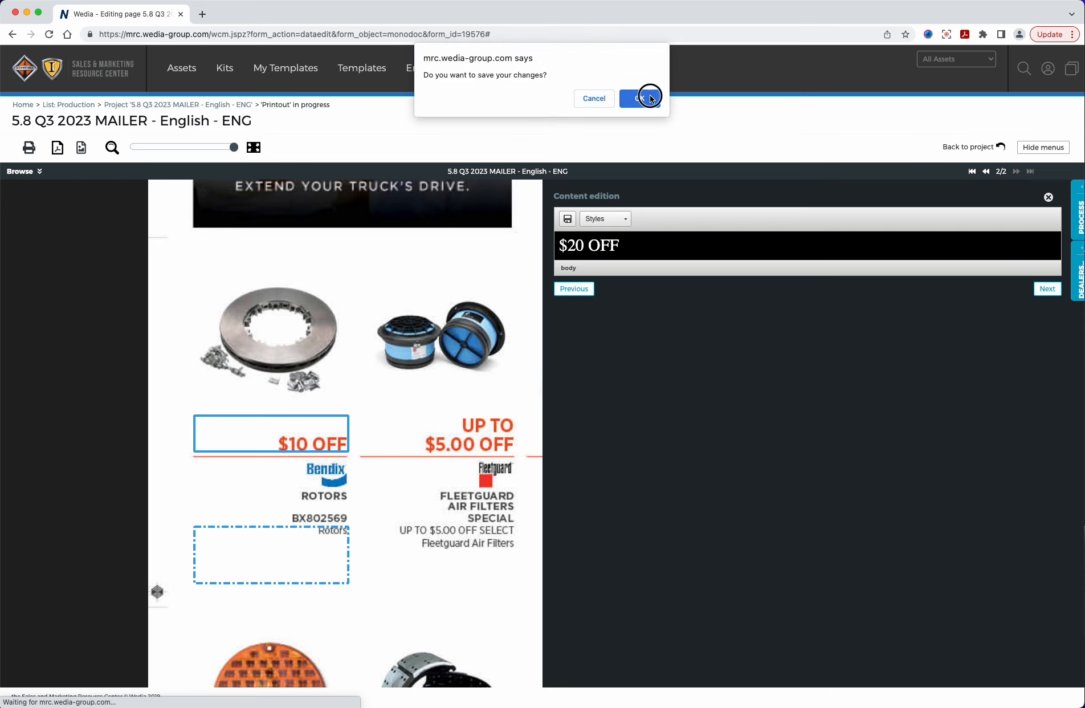
left_click(649, 97)
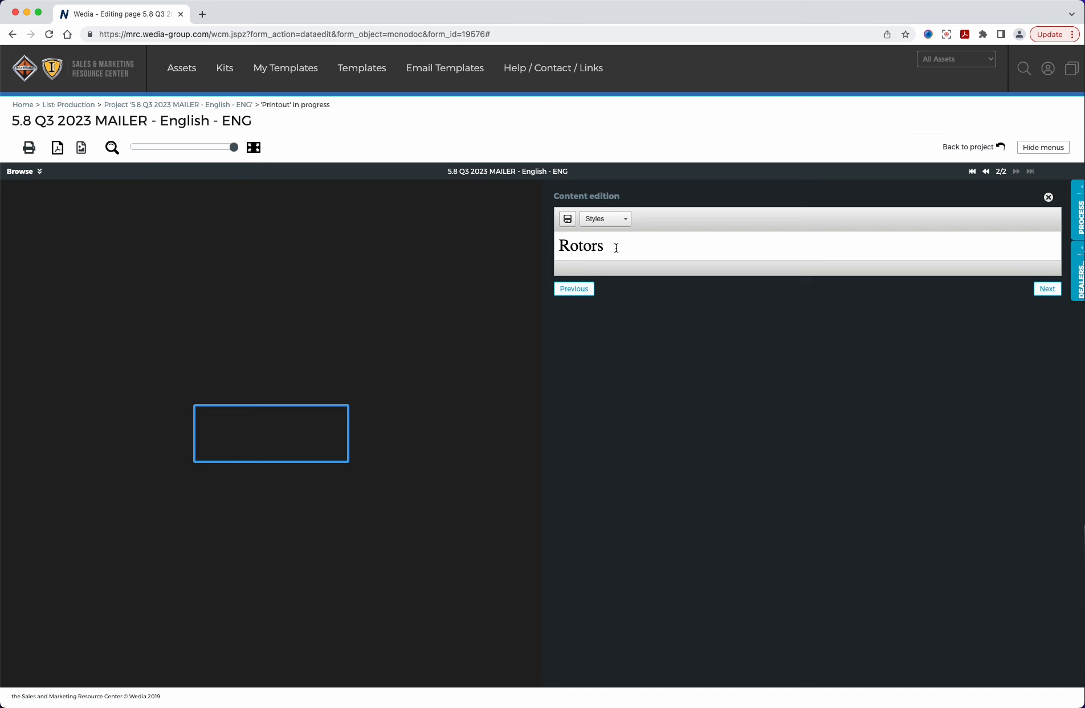
Step: Replace the rotor's description with "Bendix Rotor information here.", save it and close the content editor
left_click_drag(615, 247, 556, 245)
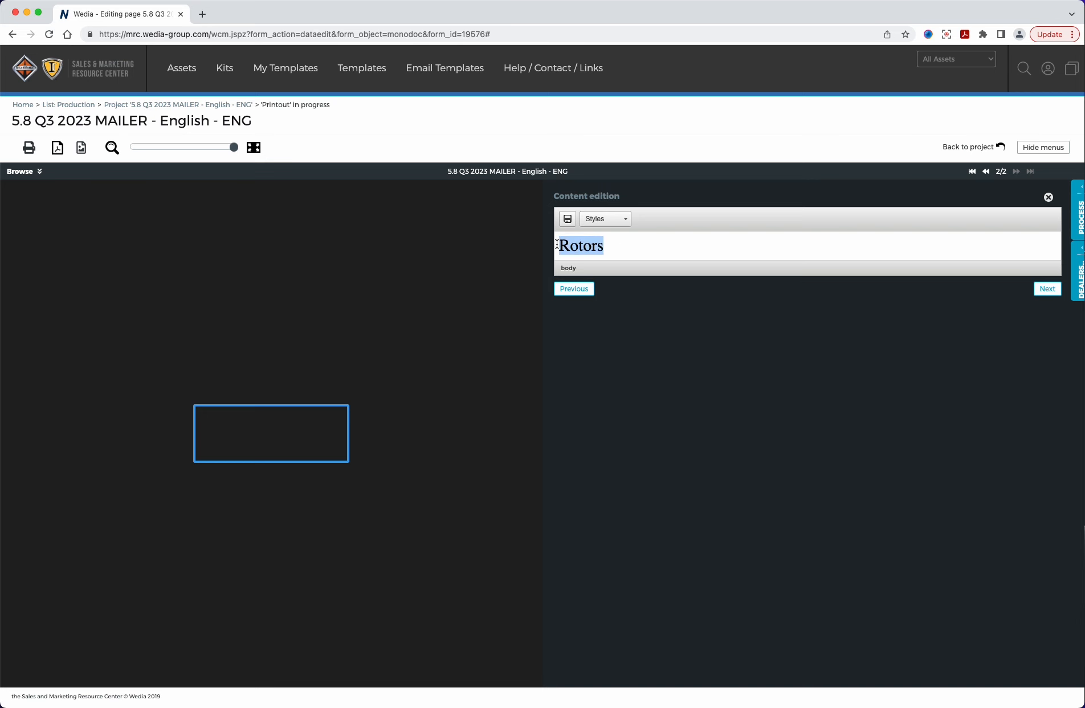
type("Bendix Rot")
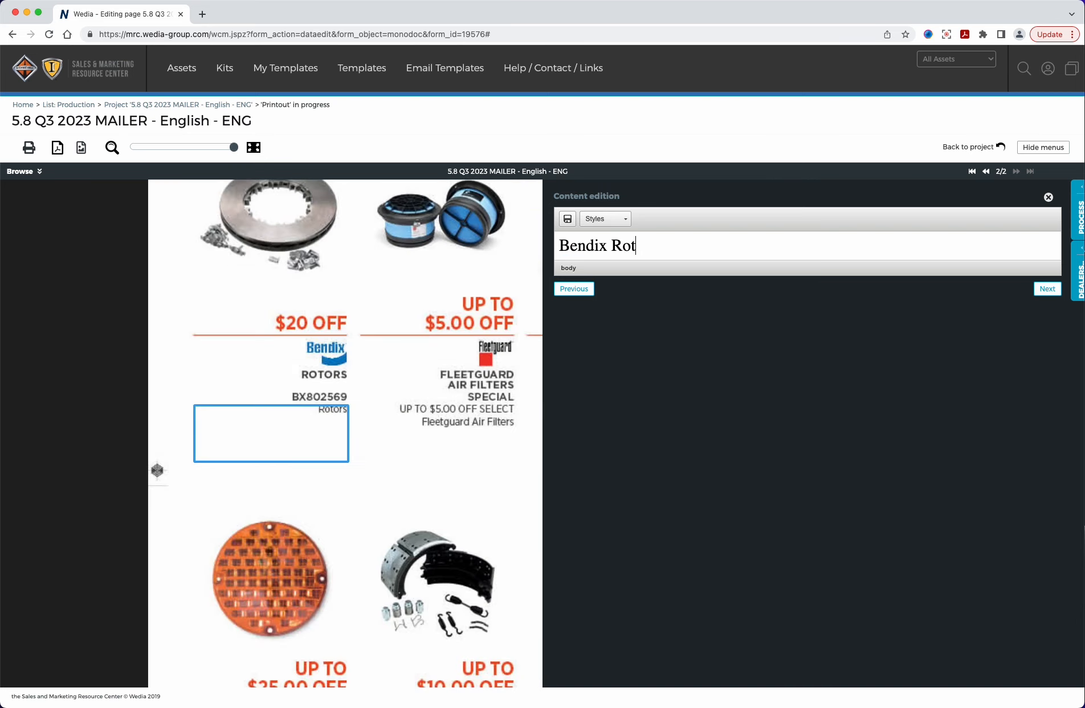
type("or information here.")
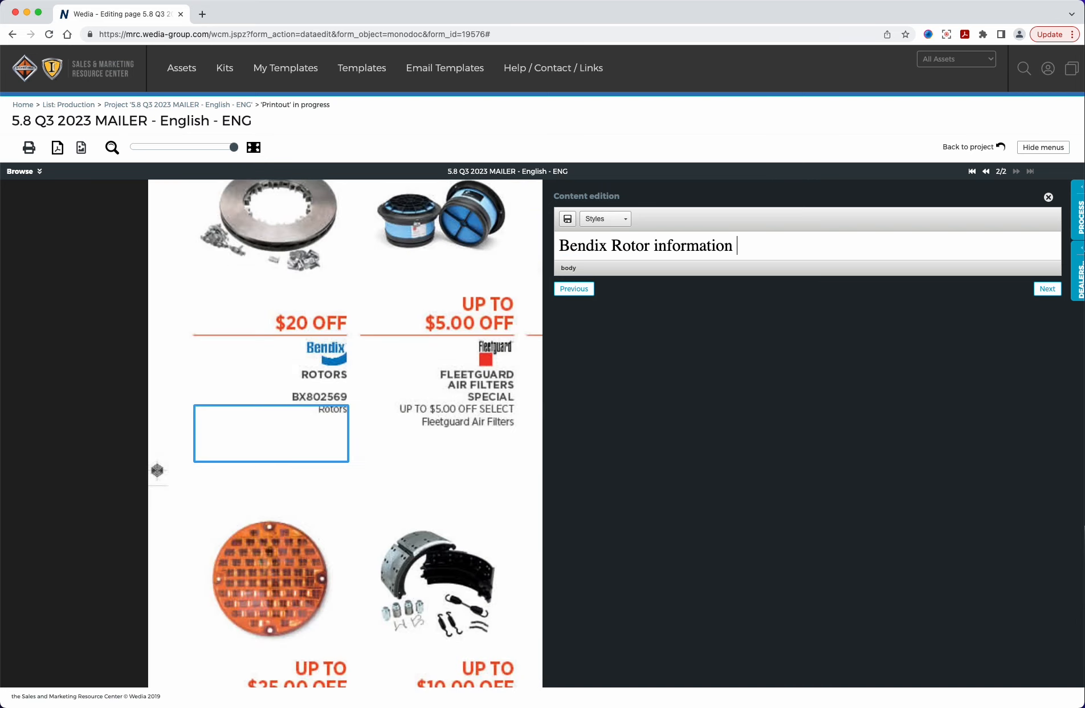
left_click(567, 219)
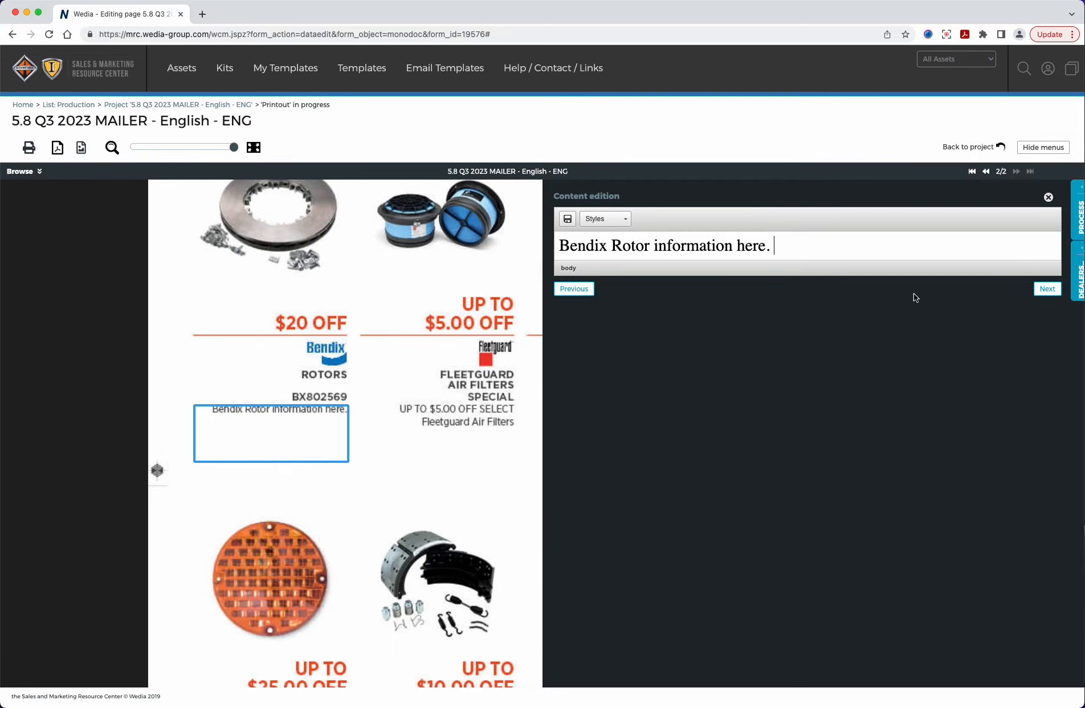
left_click(1048, 197)
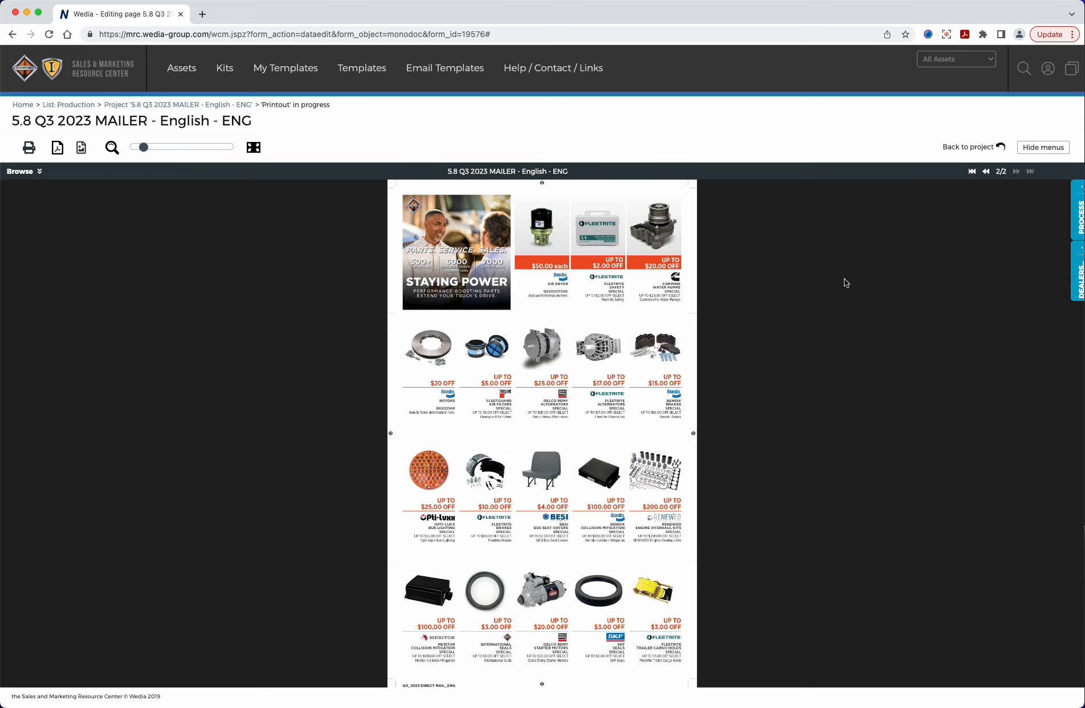
Step: Export the mailer as a PDF, open the downloaded file and review both pages
left_click(58, 150)
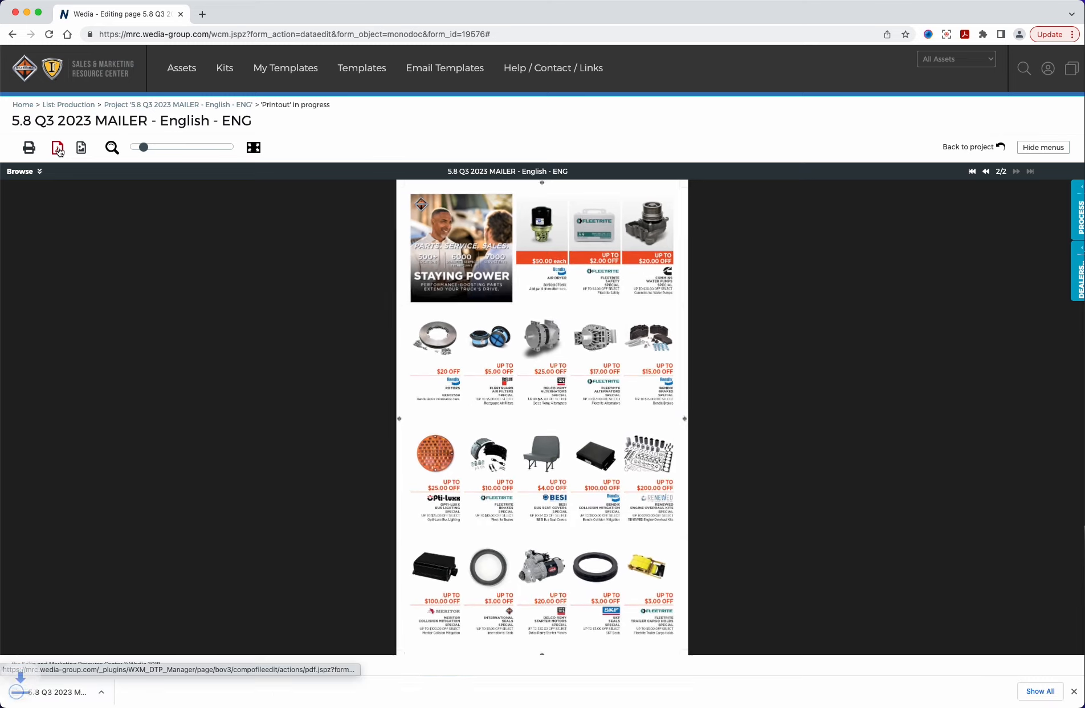
left_click(21, 695)
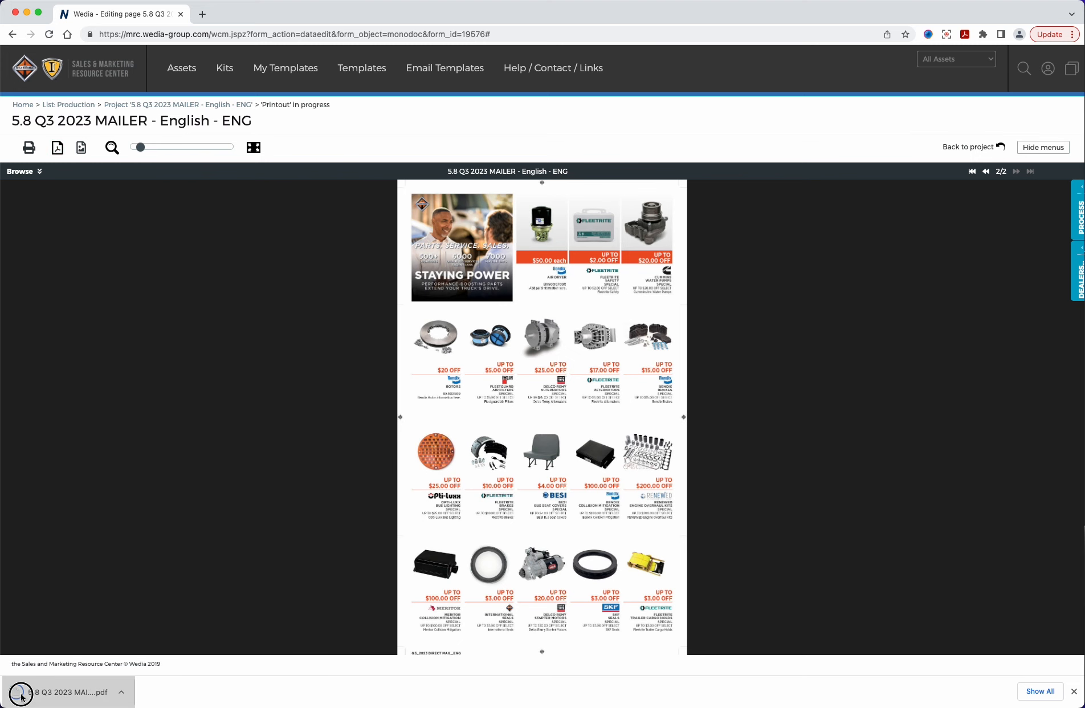
scroll(596, 459, "down", 10)
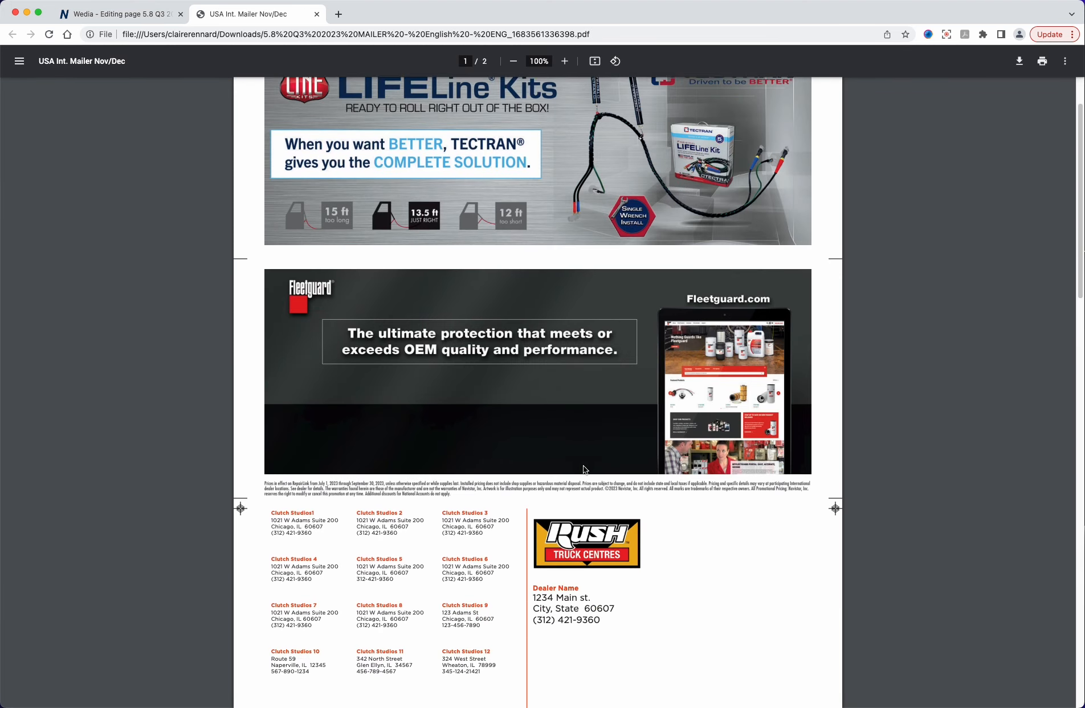
scroll(583, 466, "down", 12)
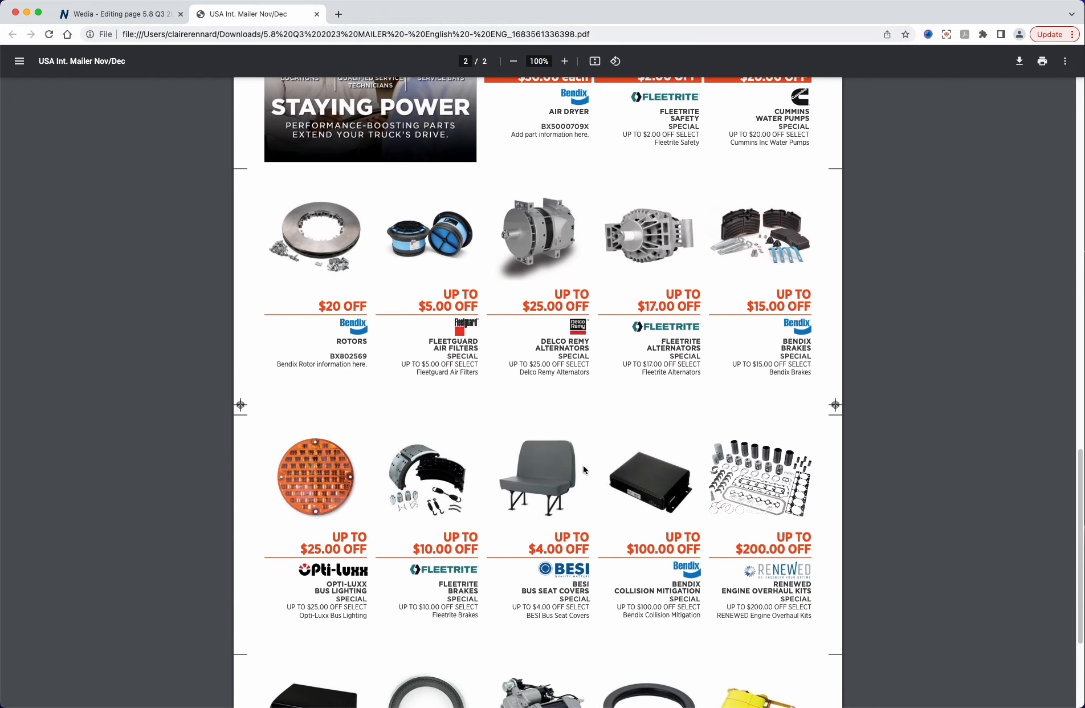
scroll(582, 469, "down", 4)
scroll(583, 469, "up", 15)
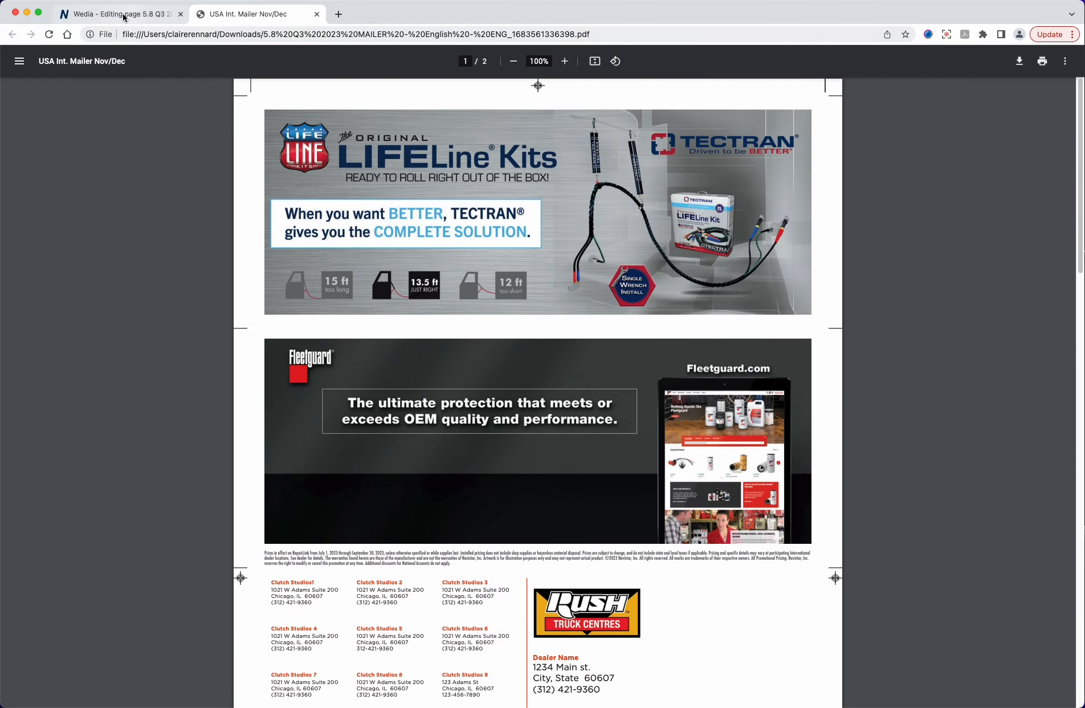
Step: Return to the mailer's browser tab and open the list of own templates, sorted by creation date in descending order
left_click(116, 15)
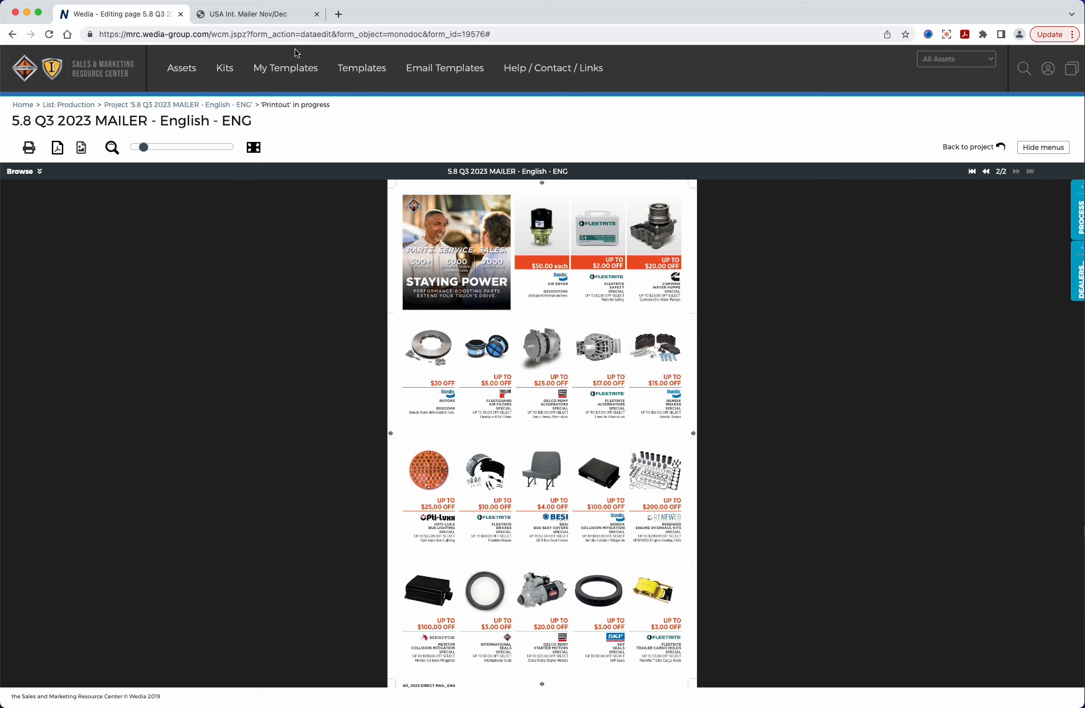
left_click(281, 74)
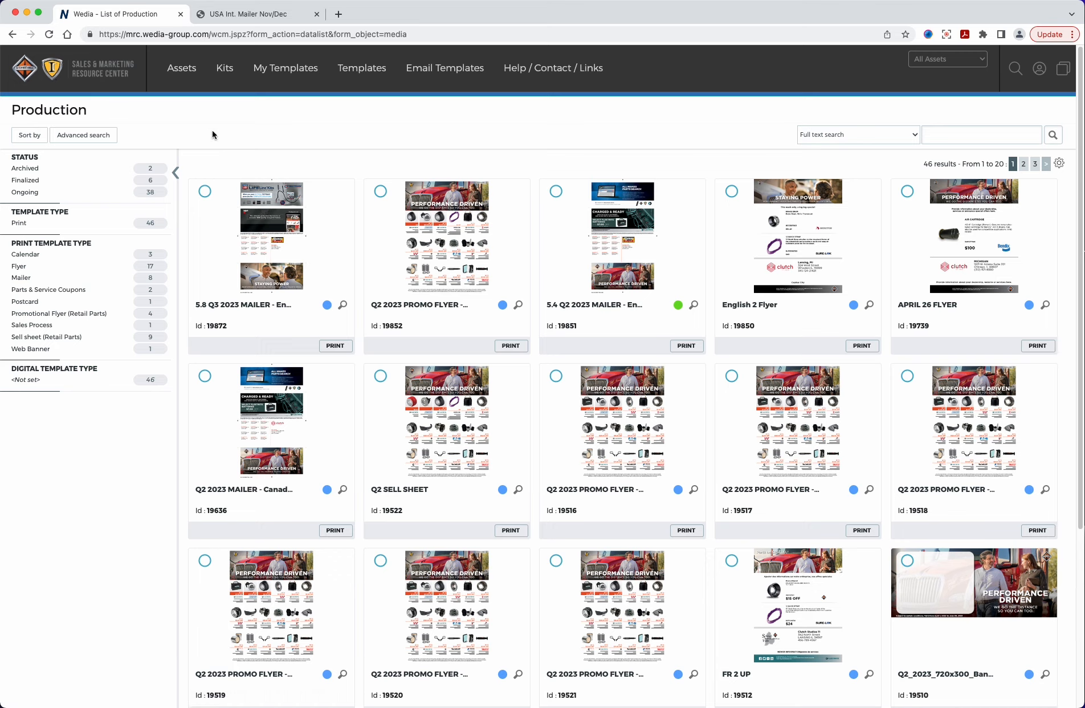
left_click(29, 135)
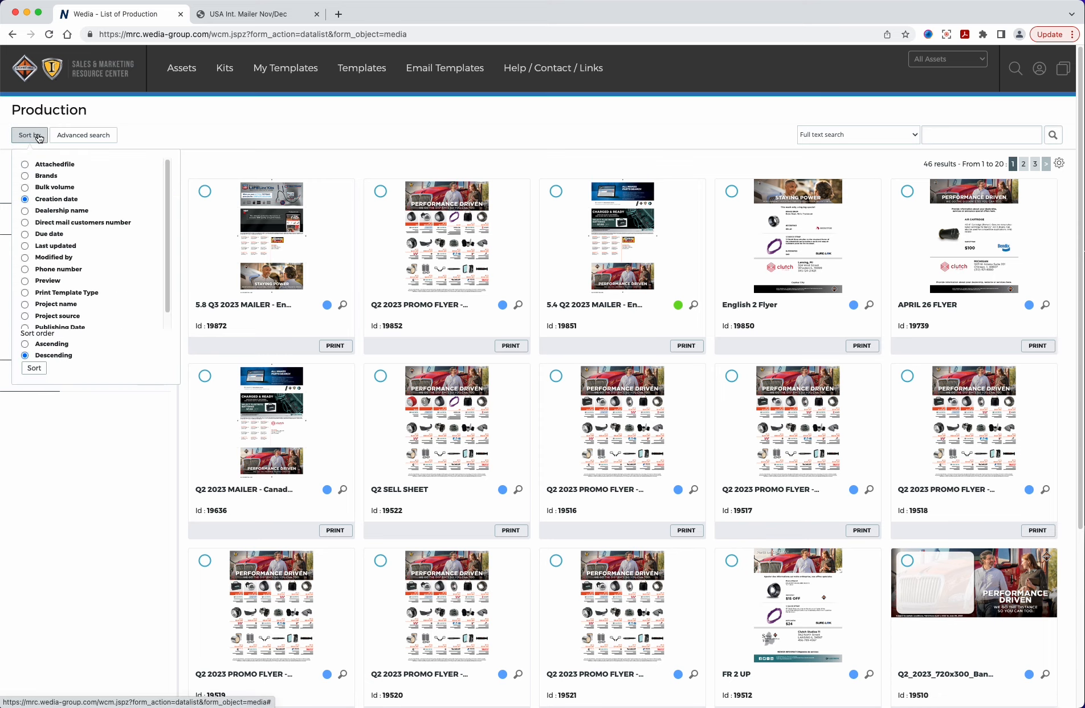
left_click(25, 199)
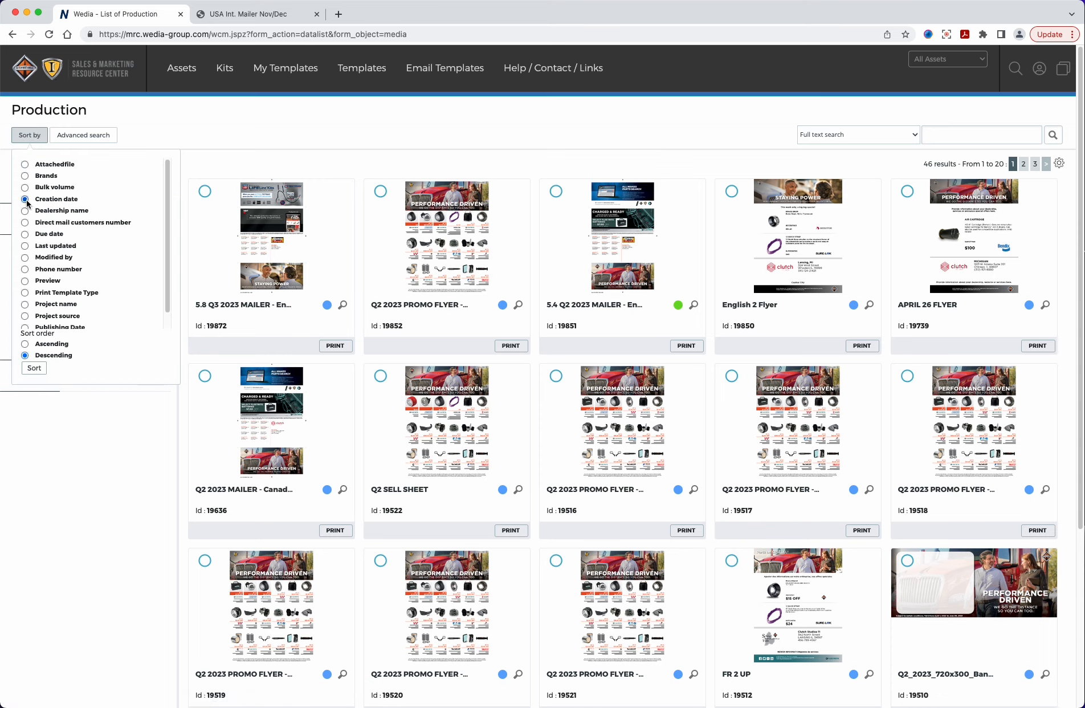
left_click(36, 369)
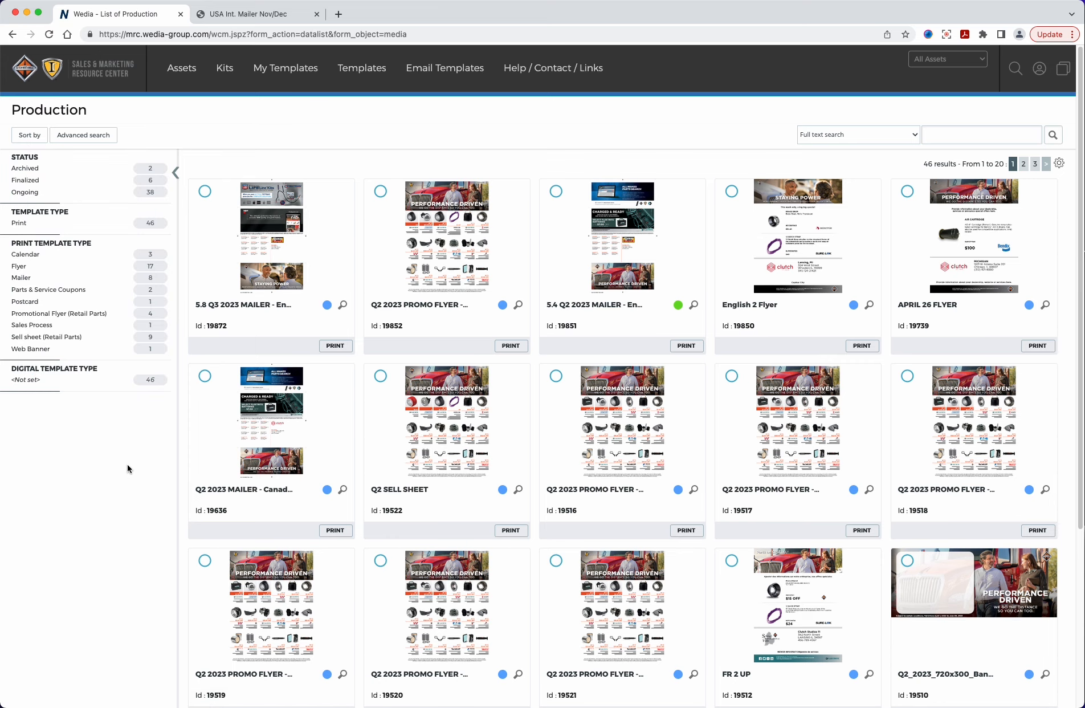
Step: Open the 5.8 Q3 2023 MAILER - English - ENG project for editing and fill in the contact's e-mail in the production form
left_click(231, 284)
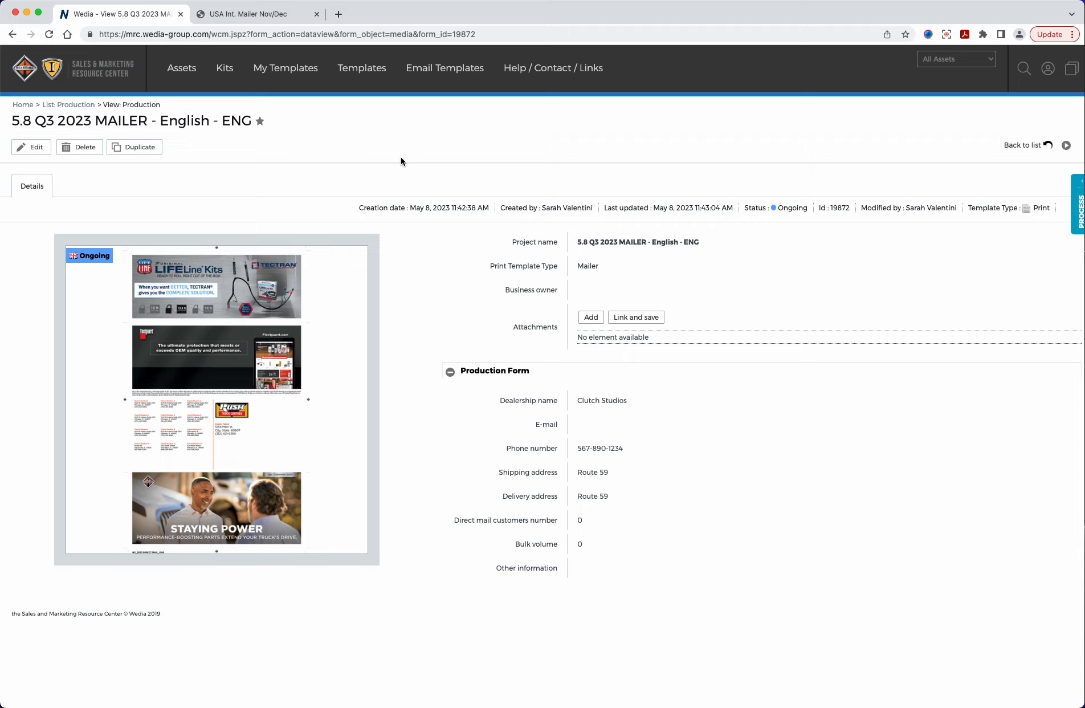
left_click(26, 153)
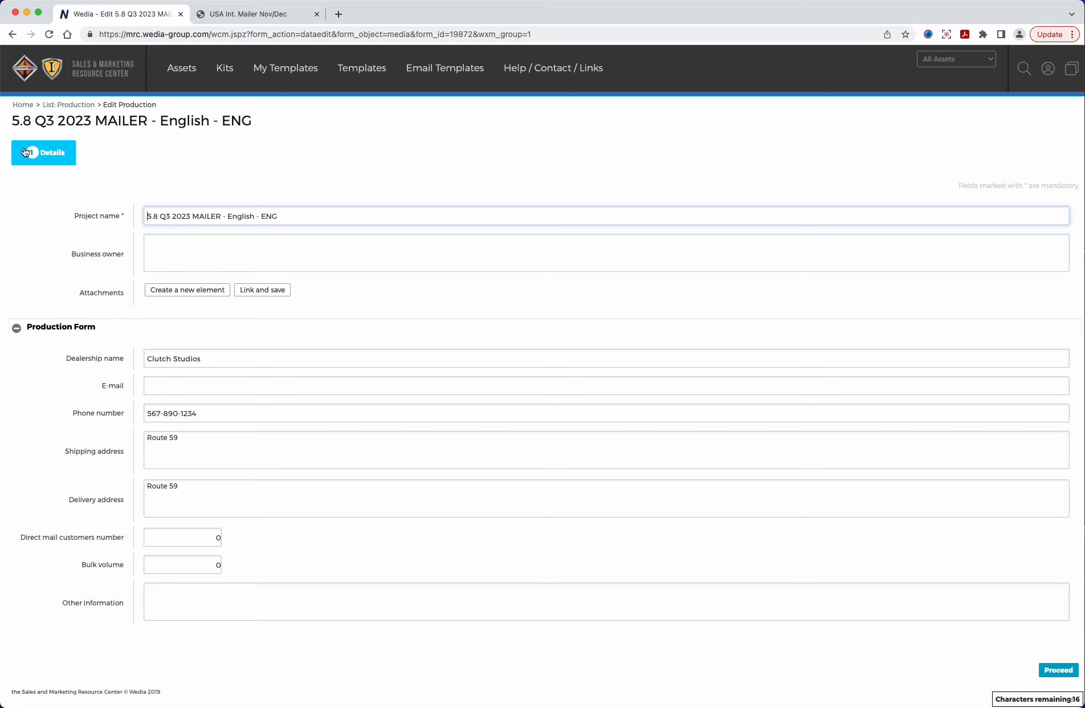
left_click(225, 358)
left_click(216, 386)
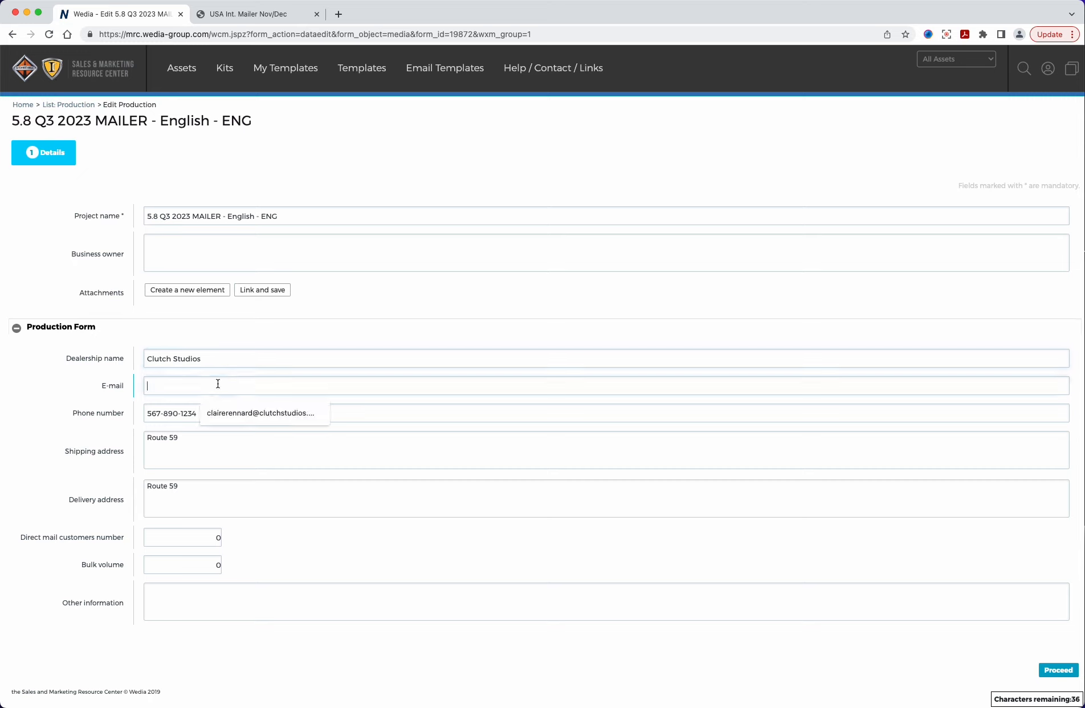
left_click(236, 415)
left_click(215, 413)
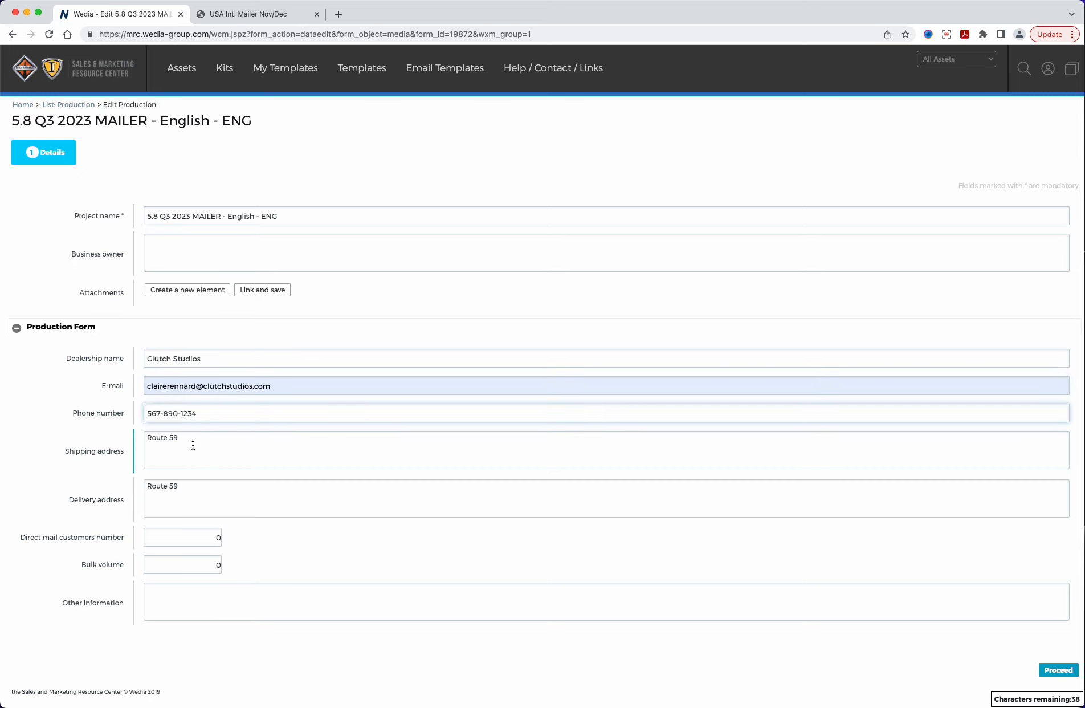
Step: Clear the delivery address and the shipping address in the production form
left_click_drag(203, 504, 131, 482)
key("BackSpace")
left_click_drag(196, 442, 123, 436)
key("BackSpace")
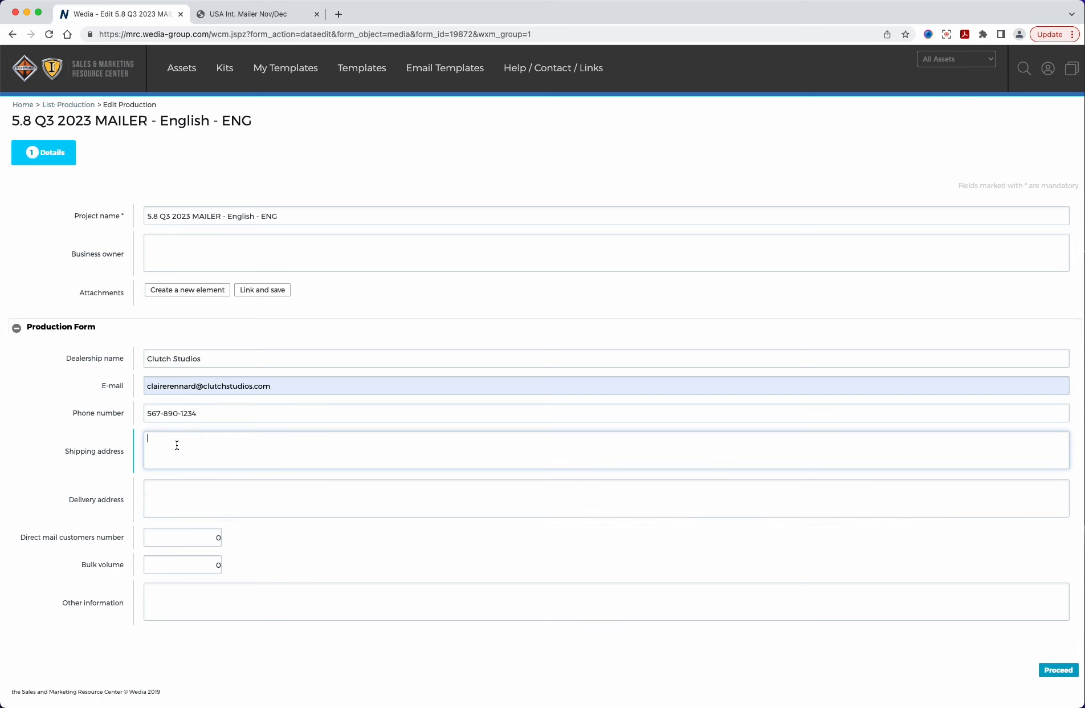